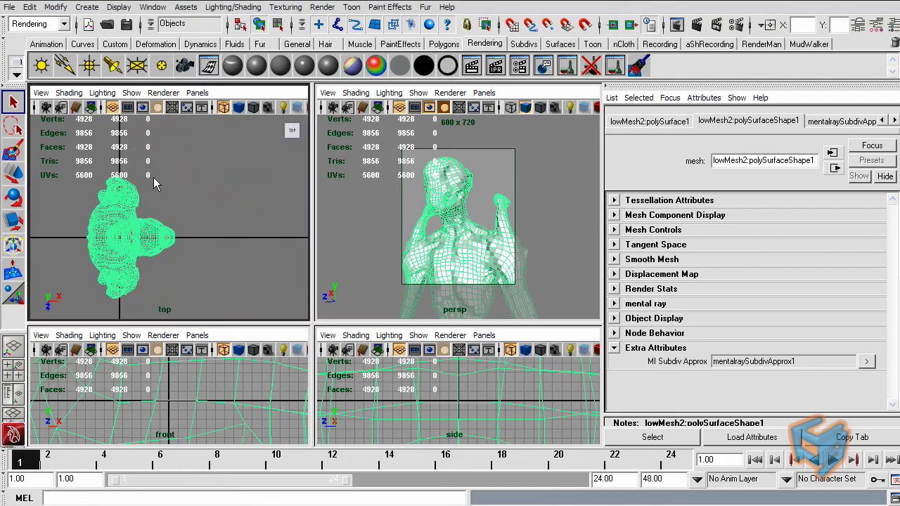
Create an area light, move it diagonally in front of the figure in the top view and aim it at the figure
{"action": "left_click", "coordinate": [158, 68]}
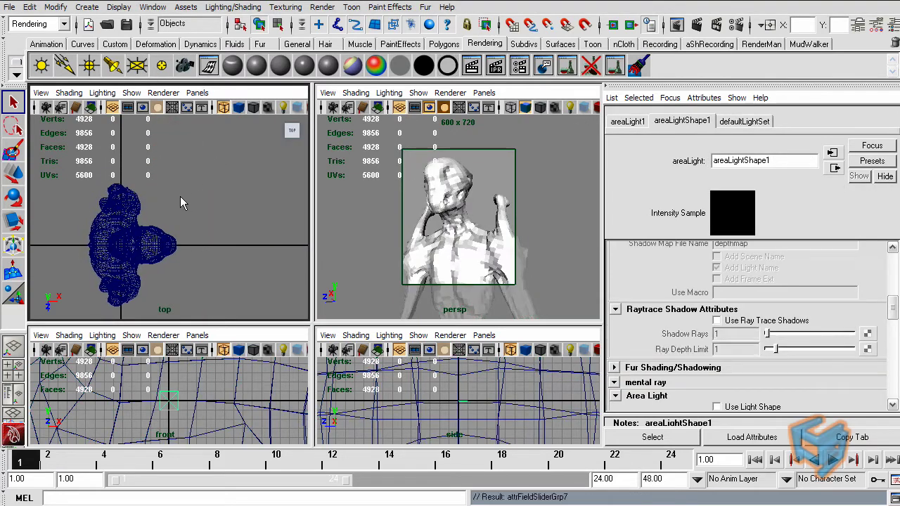
{"action": "key", "text": "r"}
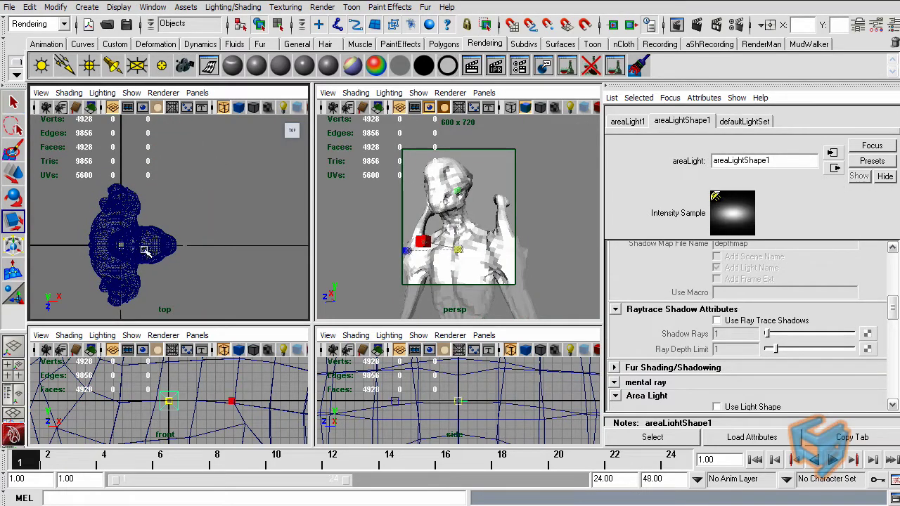
{"action": "key", "text": "w"}
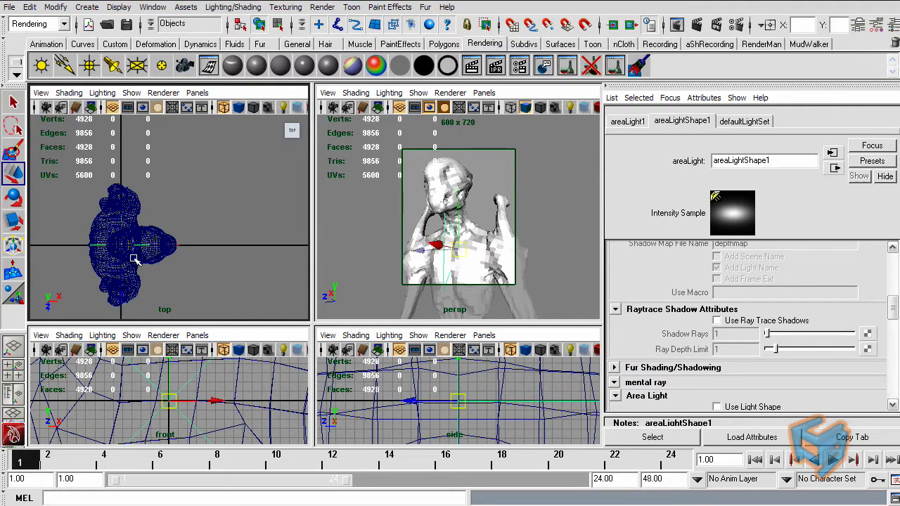
{"action": "left_click_drag", "start_coordinate": [126, 243], "coordinate": [199, 159]}
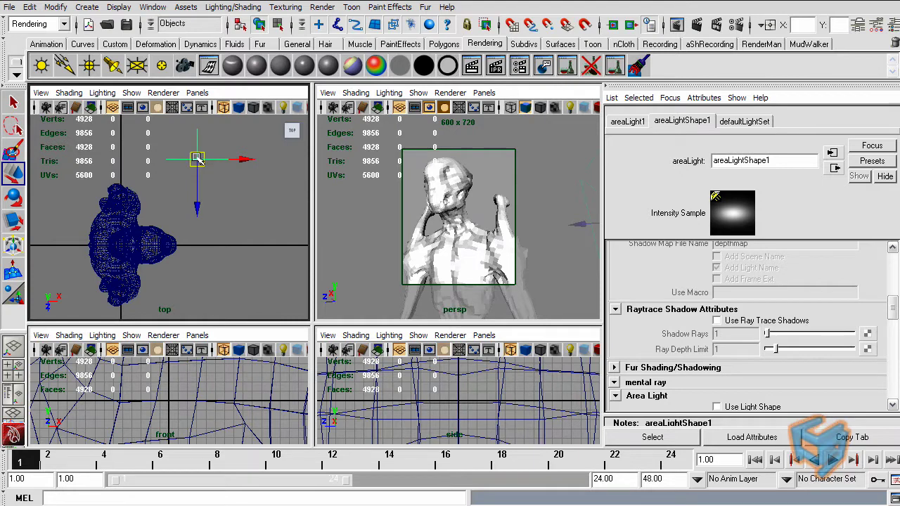
{"action": "left_click_drag", "start_coordinate": [195, 151], "coordinate": [110, 248]}
Raise the area light above head height in the front view, move it farther out and enlarge it
{"action": "middle_click", "coordinate": [228, 362]}
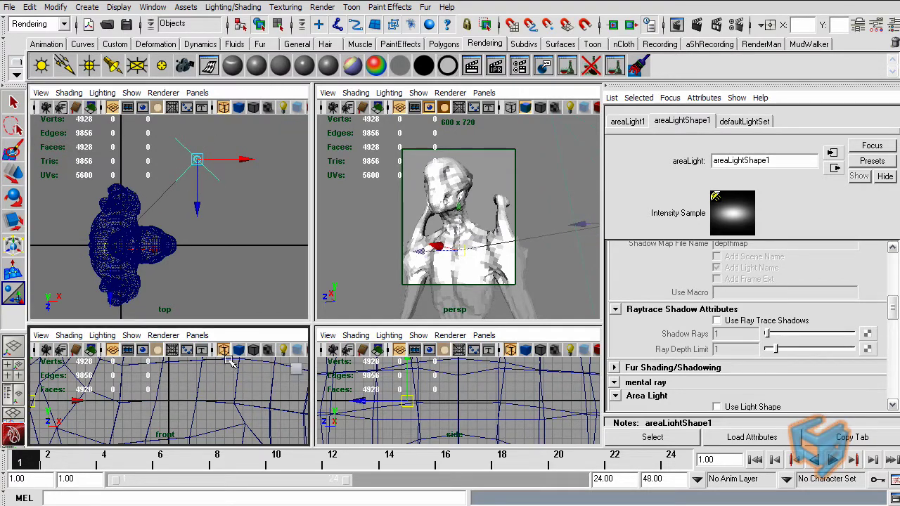
{"action": "right_click_drag", "start_coordinate": [251, 382], "coordinate": [49, 399], "text": "alt"}
{"action": "right_click_drag", "start_coordinate": [218, 387], "coordinate": [116, 383], "text": "alt"}
{"action": "middle_click_drag", "start_coordinate": [245, 384], "coordinate": [184, 393], "text": "alt"}
{"action": "scroll", "coordinate": [183, 393], "scroll_direction": "down", "scroll_amount": 4}
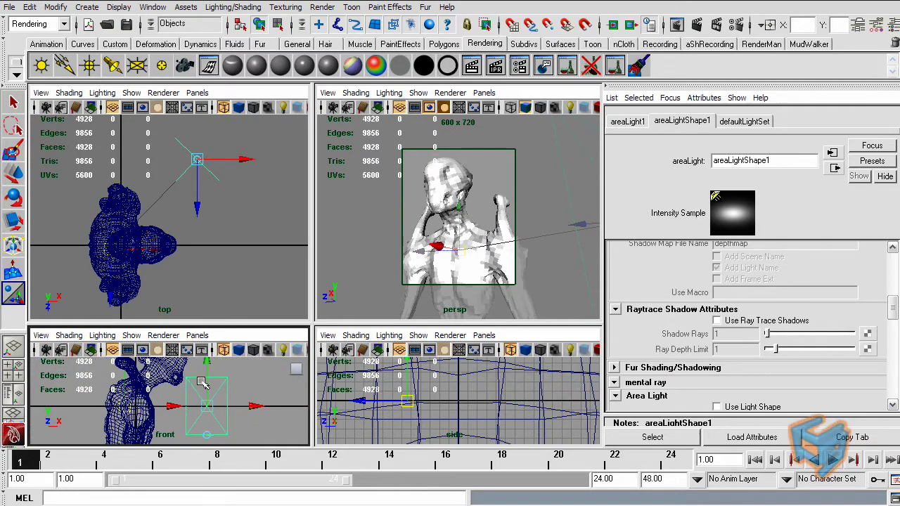
{"action": "left_click_drag", "start_coordinate": [204, 399], "coordinate": [237, 378]}
{"action": "key", "text": "r"}
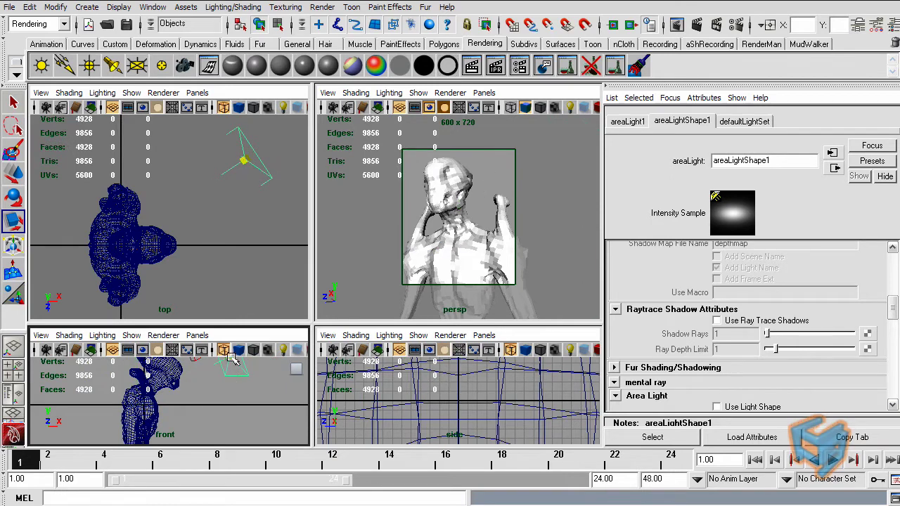
{"action": "left_click_drag", "start_coordinate": [249, 161], "coordinate": [280, 150]}
Select the top view's camera and raise it in the side view so the area light is not clipped
{"action": "middle_click_drag", "start_coordinate": [240, 193], "coordinate": [235, 208], "text": "alt"}
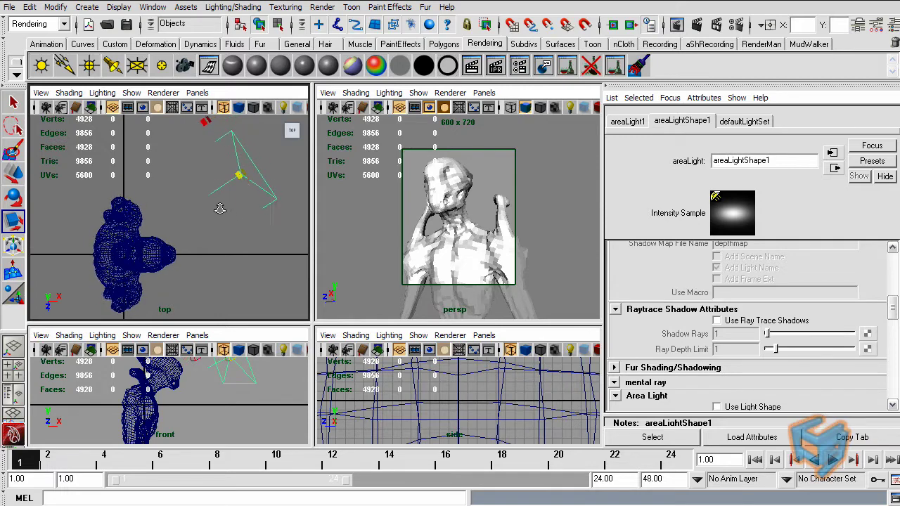
{"action": "right_click_drag", "start_coordinate": [218, 207], "coordinate": [200, 224], "text": "alt"}
{"action": "mouse_move", "coordinate": [467, 395]}
{"action": "right_mouse_down", "text": "alt"}
{"action": "mouse_move", "coordinate": [450, 393]}
{"action": "mouse_move", "coordinate": [477, 389]}
{"action": "right_mouse_up", "text": "alt"}
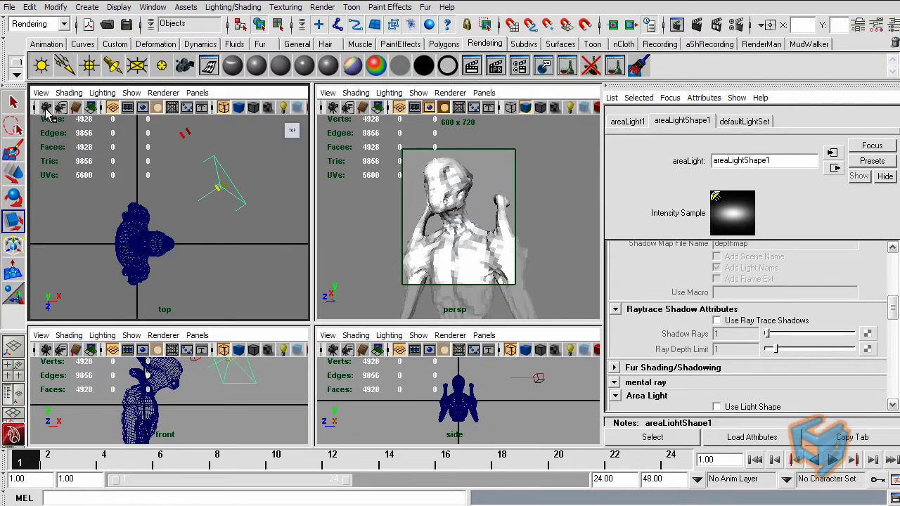
{"action": "left_click", "coordinate": [41, 92]}
{"action": "left_click", "coordinate": [41, 115]}
{"action": "middle_click_drag", "start_coordinate": [443, 394], "coordinate": [440, 428], "text": "alt"}
{"action": "key", "text": "w"}
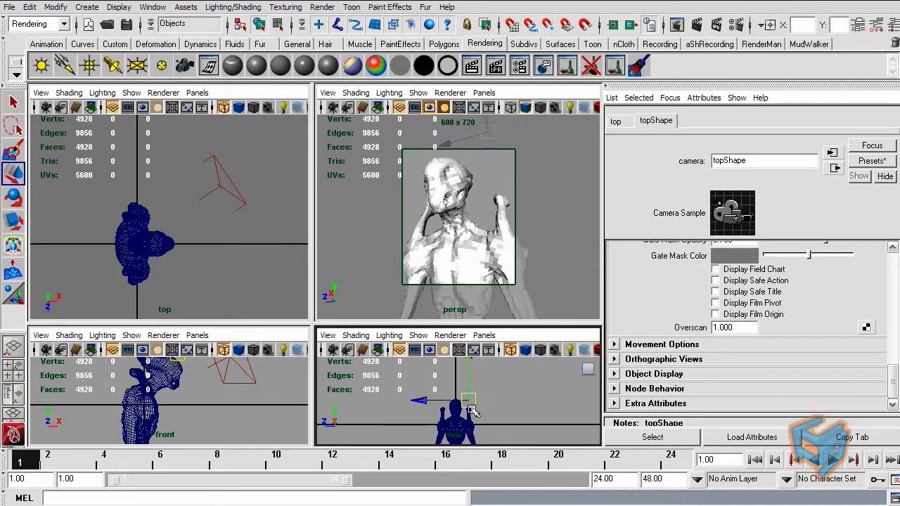
{"action": "left_click_drag", "start_coordinate": [467, 361], "coordinate": [463, 285]}
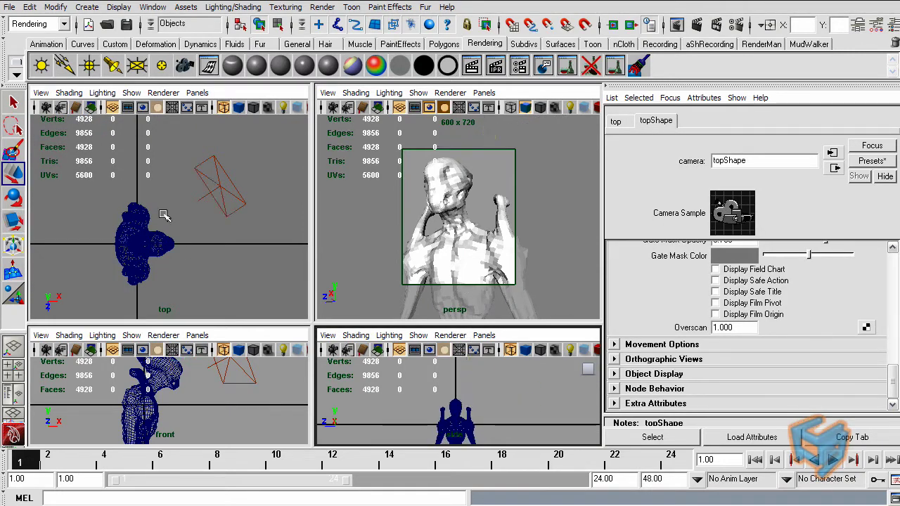
Reselect the area light and enable ray trace shadows for it
{"action": "right_click_drag", "start_coordinate": [197, 379], "coordinate": [165, 383], "text": "alt"}
{"action": "left_click", "coordinate": [208, 206]}
{"action": "left_click", "coordinate": [223, 201]}
{"action": "left_click", "coordinate": [240, 220]}
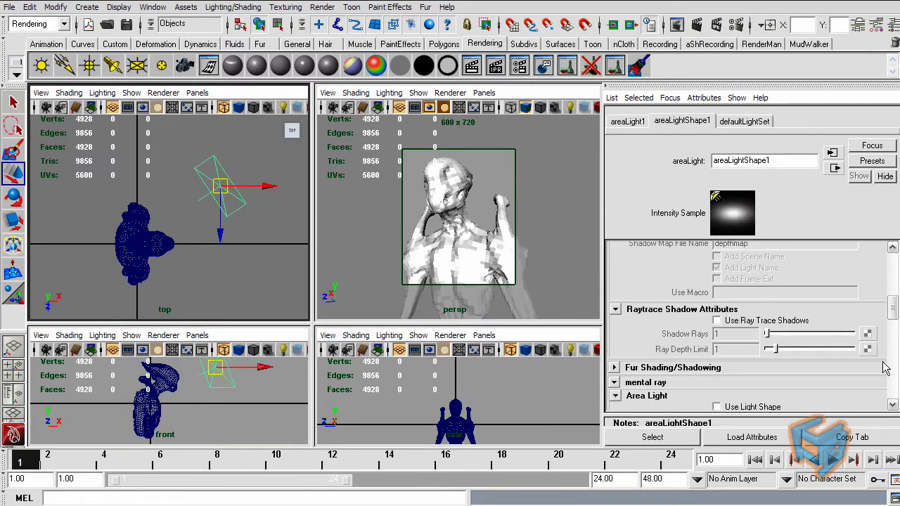
{"action": "left_click_drag", "start_coordinate": [890, 315], "coordinate": [890, 324]}
{"action": "left_click", "coordinate": [781, 263]}
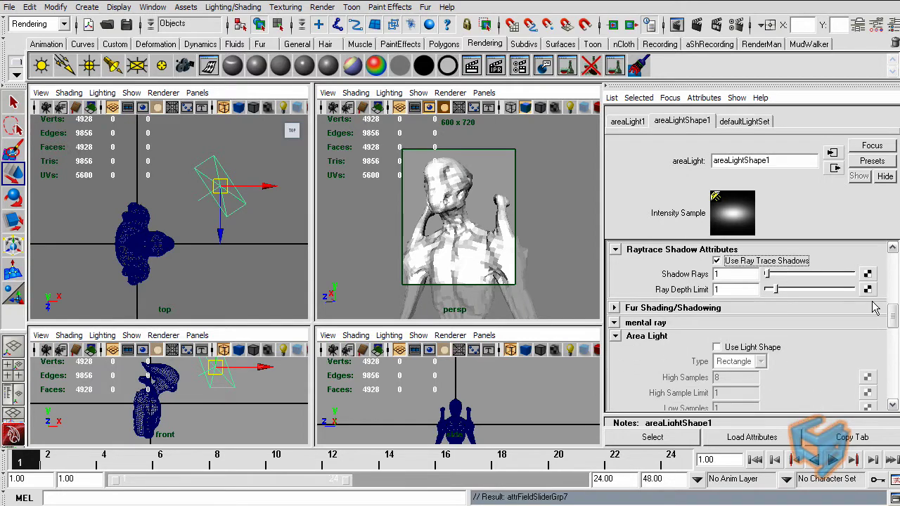
Enable Use Light Shape in the light's mental ray area light settings and set High Samples to 124
{"action": "mouse_move", "coordinate": [892, 315]}
{"action": "left_mouse_down"}
{"action": "mouse_move", "coordinate": [893, 352]}
{"action": "mouse_move", "coordinate": [893, 327]}
{"action": "left_mouse_up"}
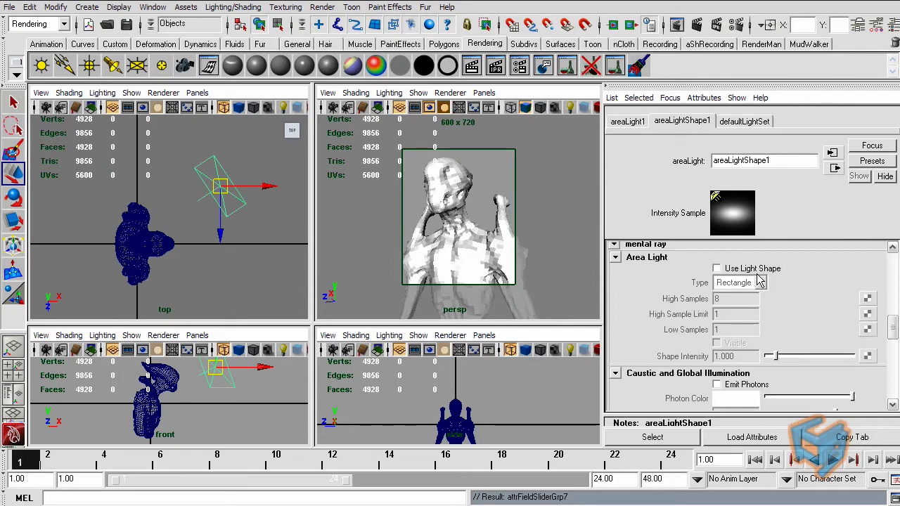
{"action": "left_click", "coordinate": [716, 268]}
{"action": "left_click", "coordinate": [741, 301]}
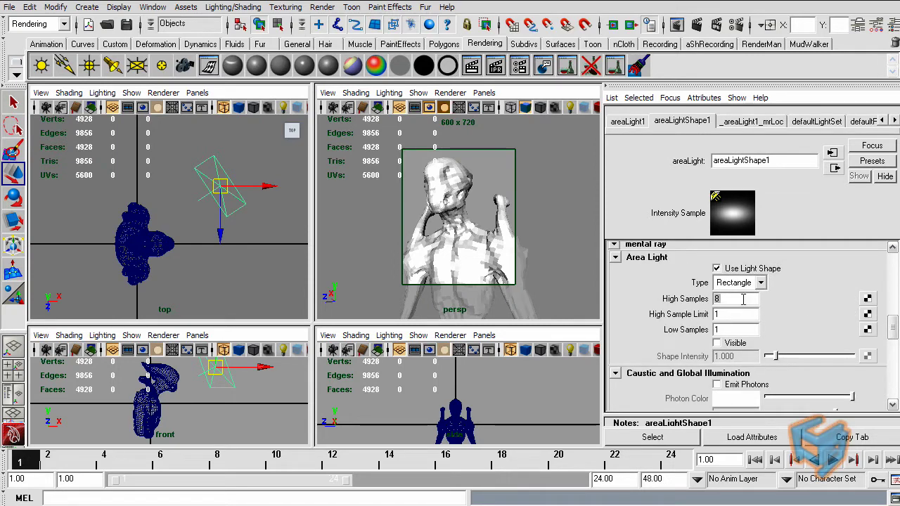
{"action": "type", "text": "140"}
{"action": "key", "text": "Return"}
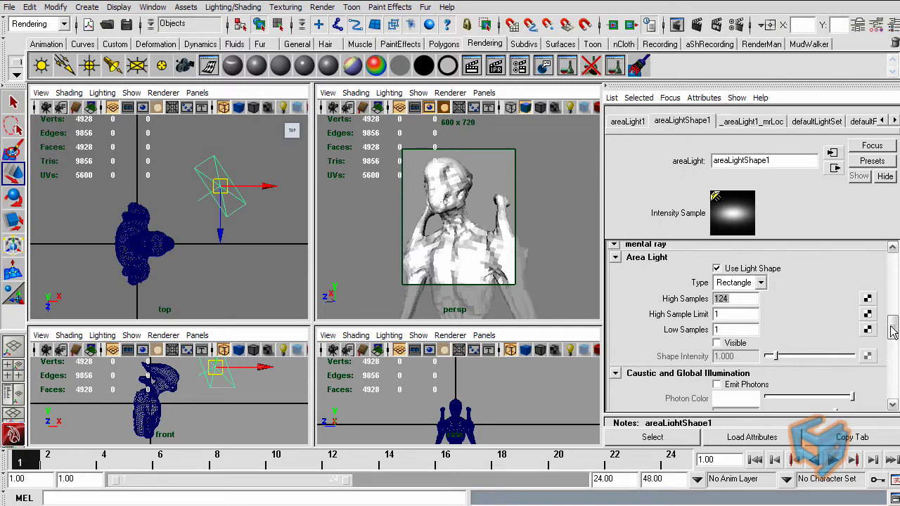
Set the area light's raytrace Shadow Rays to 36
{"action": "left_click_drag", "start_coordinate": [891, 332], "coordinate": [891, 320]}
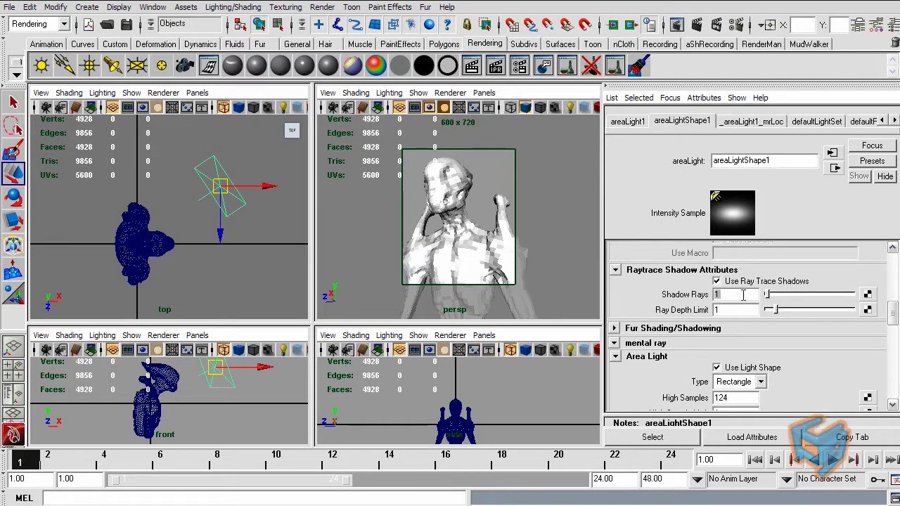
{"action": "type", "text": "36"}
{"action": "key", "text": "Return"}
Render the figure with mental ray in the Render View and move that window clear of the top view
{"action": "left_click", "coordinate": [153, 7]}
{"action": "mouse_move", "coordinate": [210, 38]}
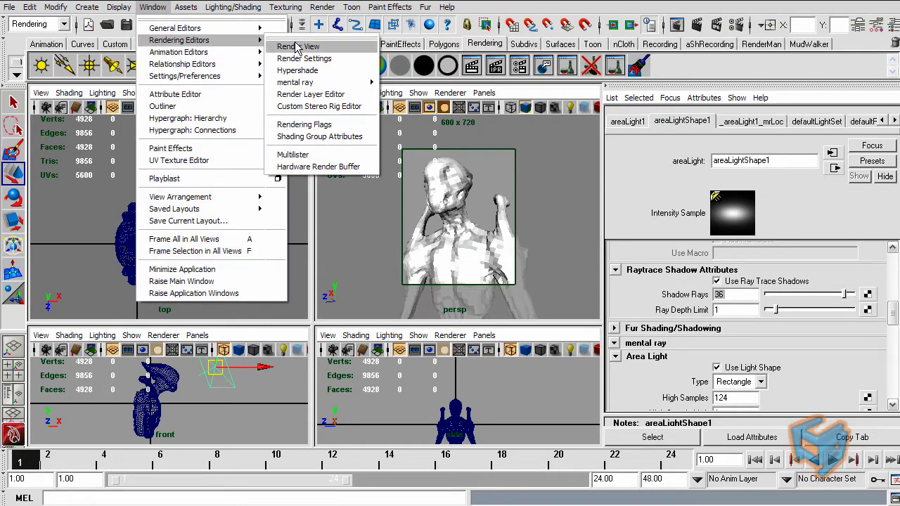
{"action": "left_click", "coordinate": [270, 40]}
{"action": "left_click", "coordinate": [77, 37]}
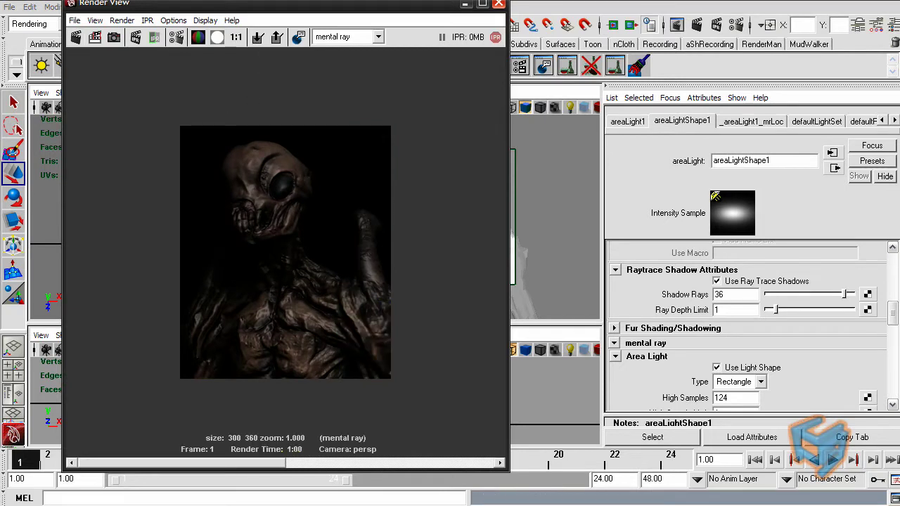
{"action": "left_click_drag", "start_coordinate": [239, 13], "coordinate": [413, 42]}
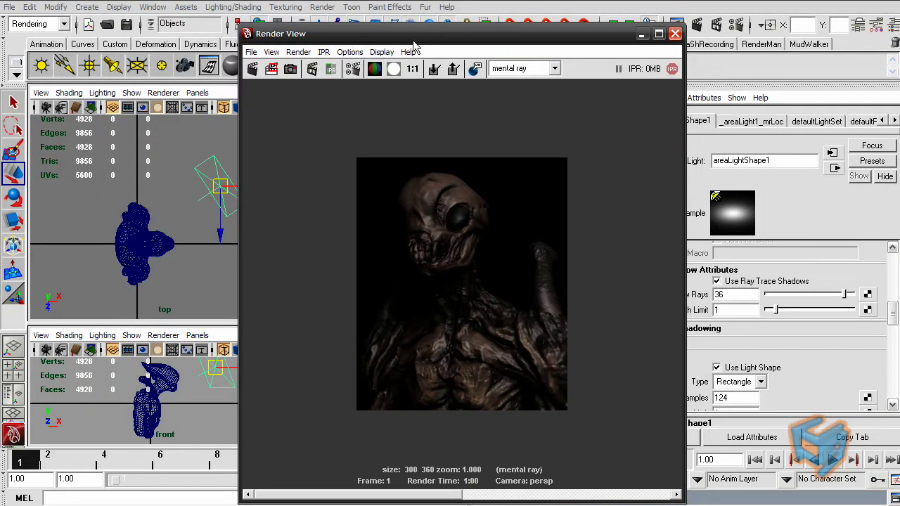
Duplicate the area light and move the copy behind the figure on the opposite side in the top view
{"action": "middle_click", "coordinate": [188, 172]}
{"action": "key", "text": "ctrl+d"}
{"action": "right_click_drag", "start_coordinate": [172, 182], "coordinate": [82, 187], "text": "alt"}
{"action": "middle_click_drag", "start_coordinate": [213, 189], "coordinate": [176, 181], "text": "alt"}
{"action": "left_click_drag", "start_coordinate": [173, 189], "coordinate": [69, 288]}
Adjust the duplicated area light's position and aim it at the figure using its target manipulator
{"action": "left_click", "coordinate": [13, 292]}
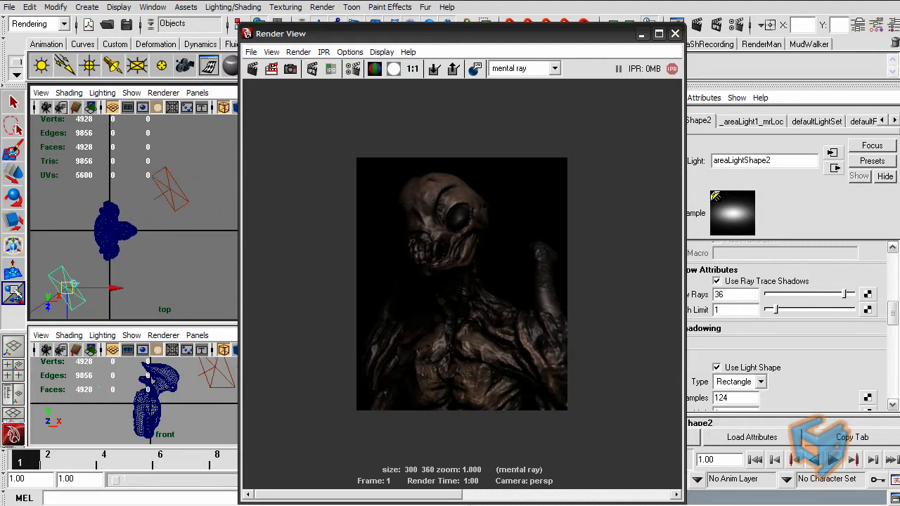
{"action": "right_click_drag", "start_coordinate": [108, 256], "coordinate": [37, 280], "text": "alt"}
{"action": "left_click_drag", "start_coordinate": [46, 301], "coordinate": [129, 203]}
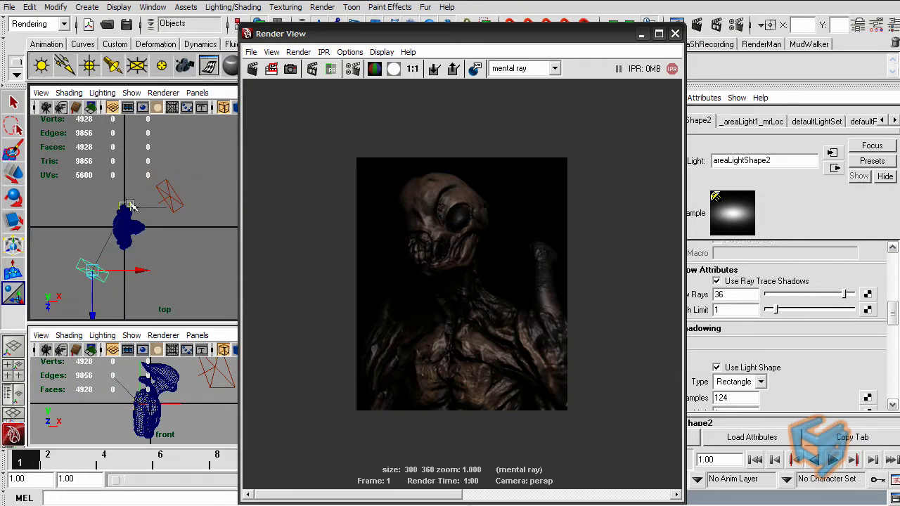
{"action": "middle_click_drag", "start_coordinate": [130, 205], "coordinate": [148, 182], "text": "alt"}
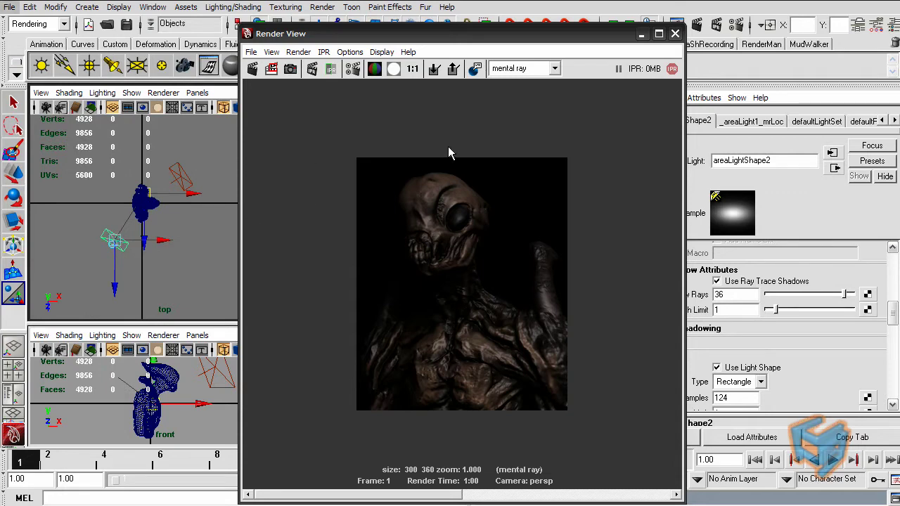
Review the finished render of the figure with all lights and close the Render View
{"action": "left_click_drag", "start_coordinate": [511, 35], "coordinate": [479, 40]}
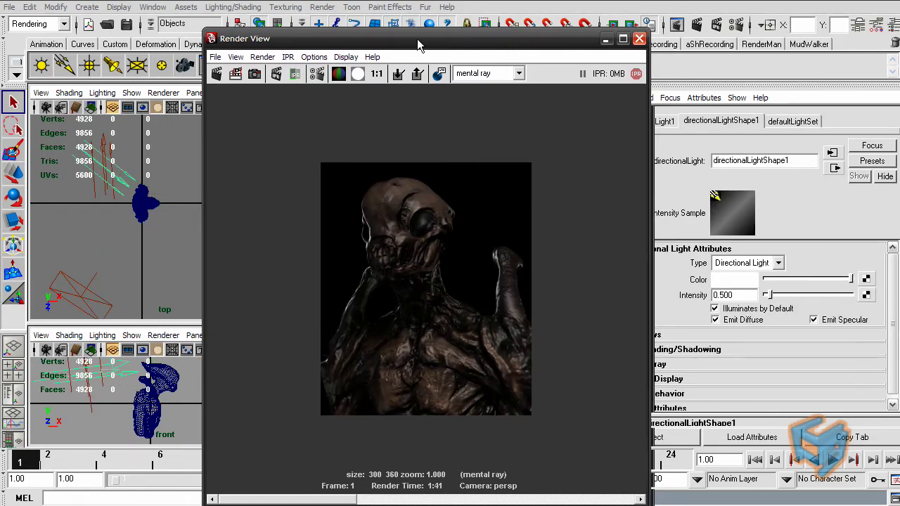
{"action": "left_click_drag", "start_coordinate": [416, 39], "coordinate": [406, 30]}
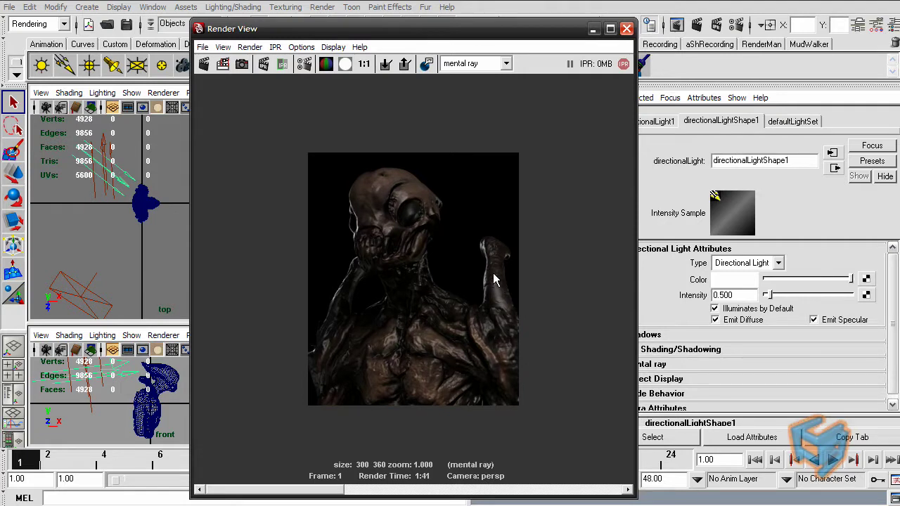
{"action": "mouse_move", "coordinate": [338, 491]}
{"action": "left_mouse_down"}
{"action": "mouse_move", "coordinate": [389, 491]}
{"action": "mouse_move", "coordinate": [334, 491]}
{"action": "left_mouse_up"}
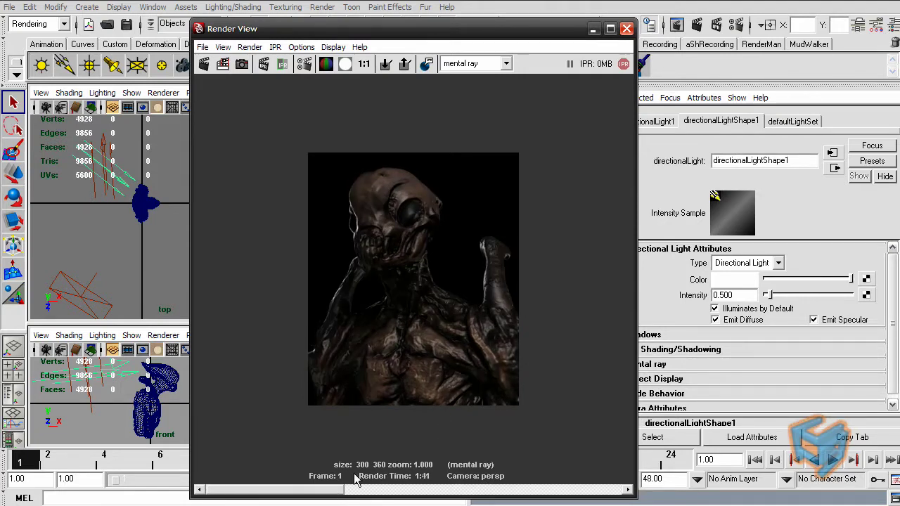
{"action": "left_click", "coordinate": [626, 28]}
Examine the shadow, sample and intensity settings of the two area lights and the intensity of the two directional lights
{"action": "left_click", "coordinate": [270, 168]}
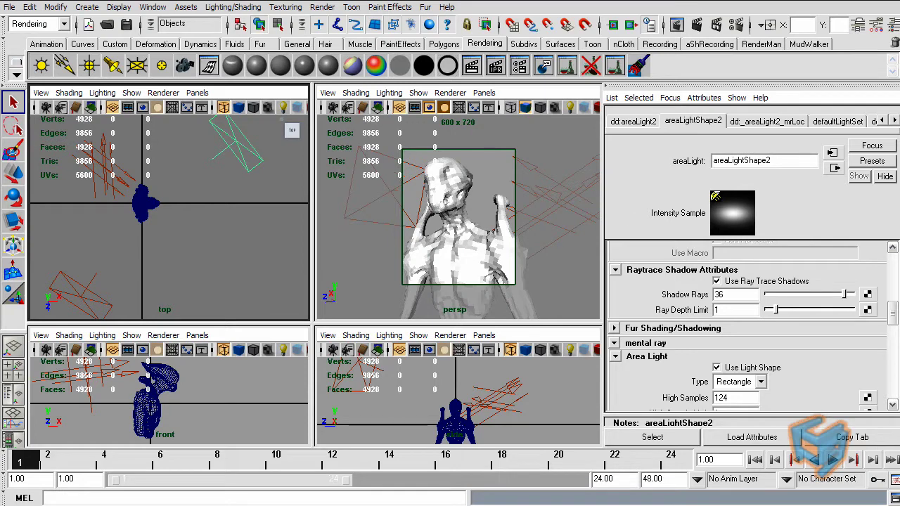
{"action": "left_click_drag", "start_coordinate": [891, 315], "coordinate": [891, 320]}
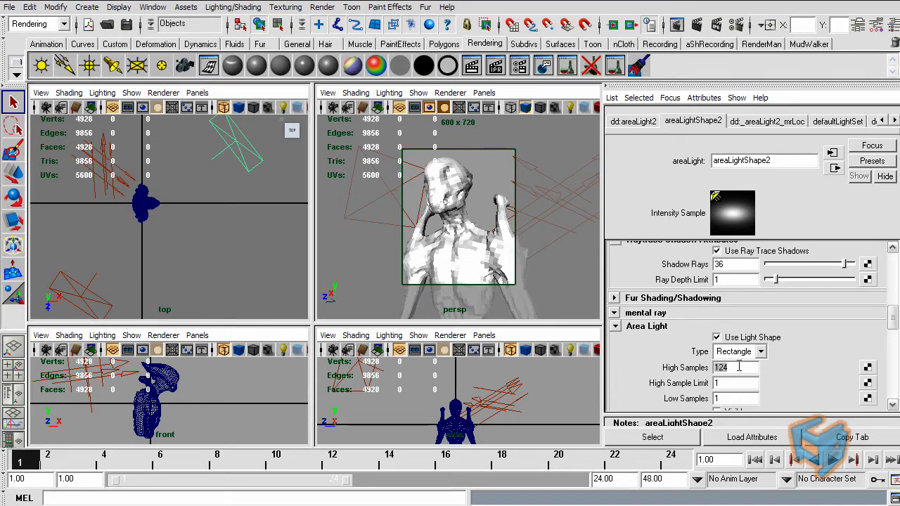
{"action": "left_click_drag", "start_coordinate": [892, 325], "coordinate": [893, 320]}
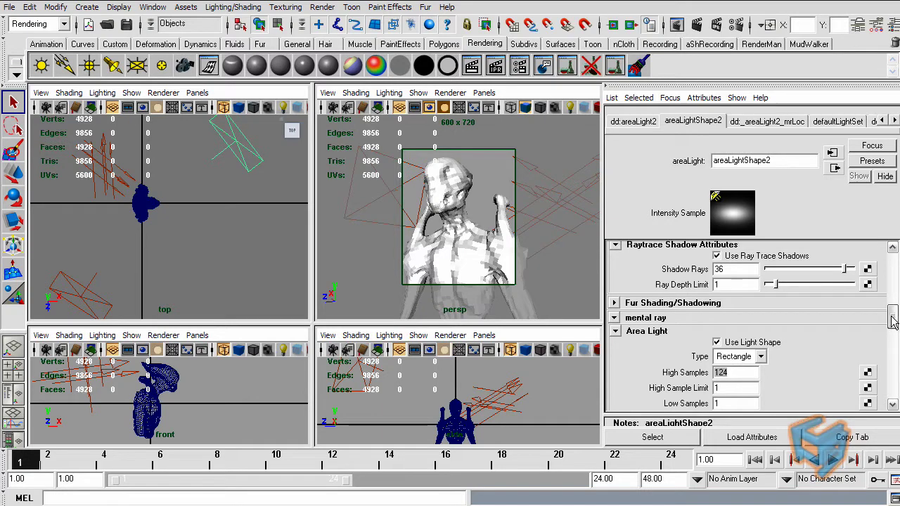
{"action": "left_click", "coordinate": [745, 373]}
{"action": "left_click_drag", "start_coordinate": [893, 321], "coordinate": [892, 309]}
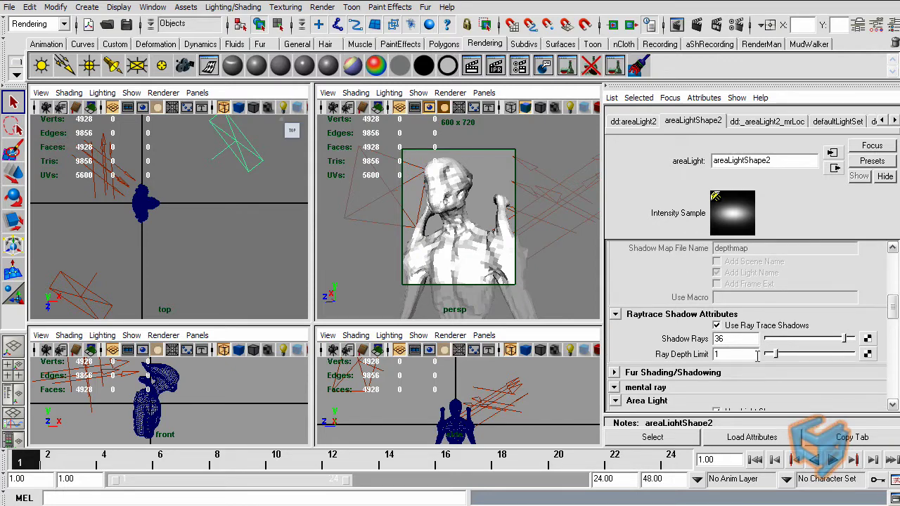
{"action": "left_click", "coordinate": [91, 288]}
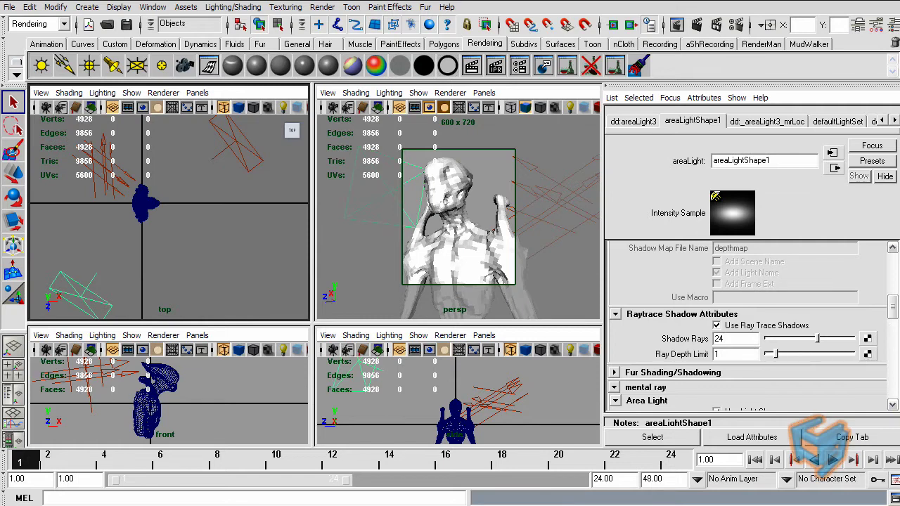
{"action": "left_click_drag", "start_coordinate": [893, 307], "coordinate": [895, 269]}
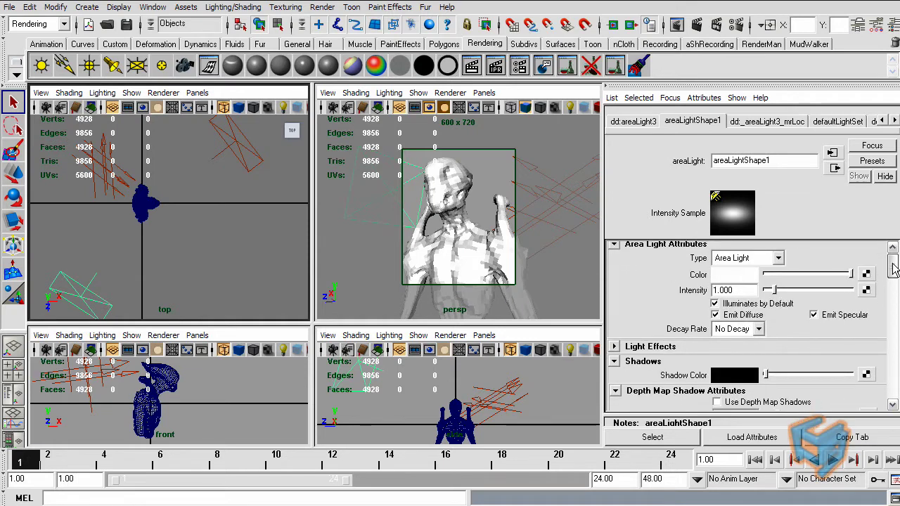
{"action": "left_click", "coordinate": [270, 168]}
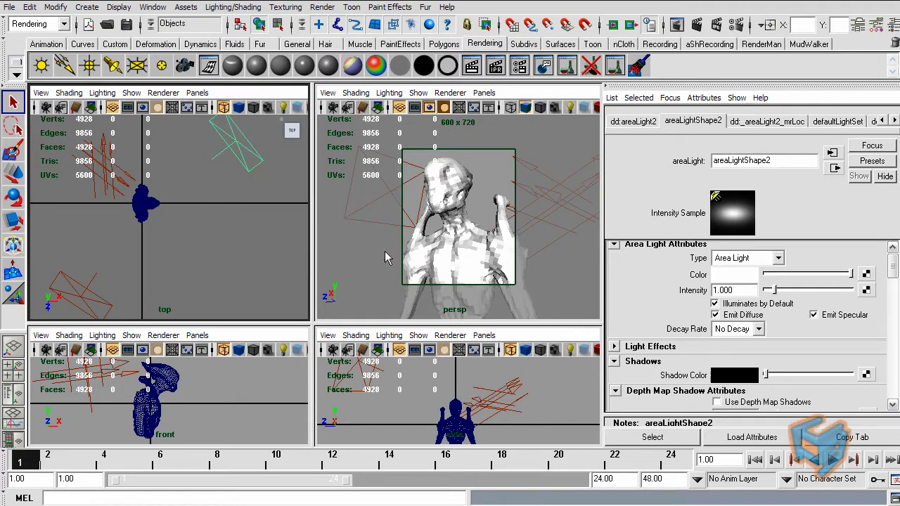
{"action": "left_click", "coordinate": [111, 196]}
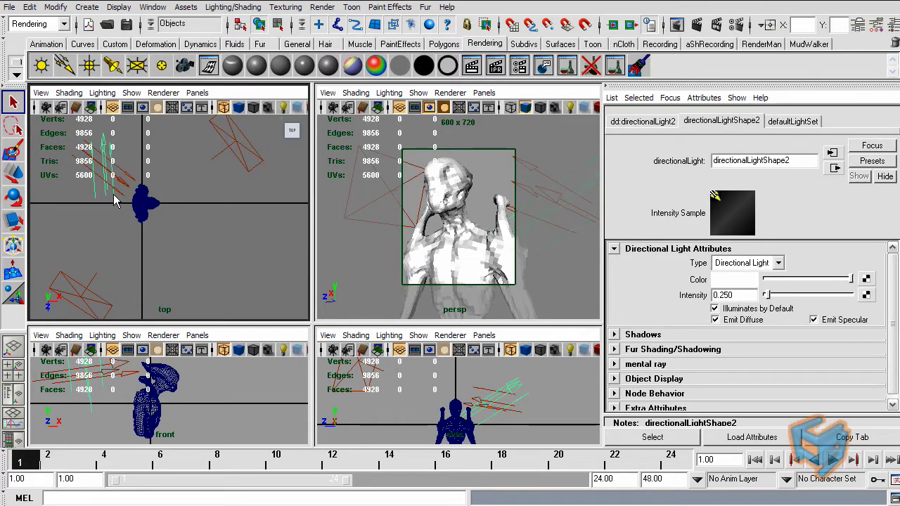
{"action": "left_click", "coordinate": [123, 185]}
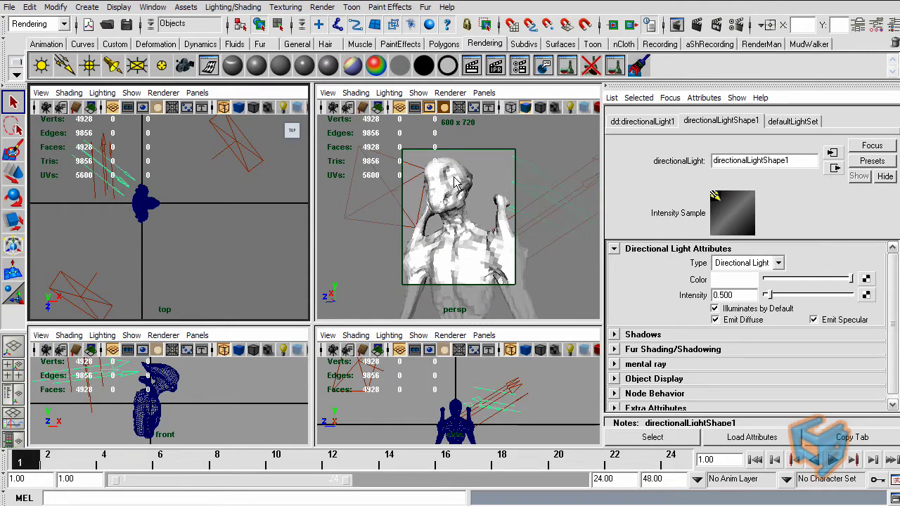
Review the earlier mental ray render of the figure in the Render View and close it
{"action": "left_click", "coordinate": [152, 7]}
{"action": "mouse_move", "coordinate": [186, 40]}
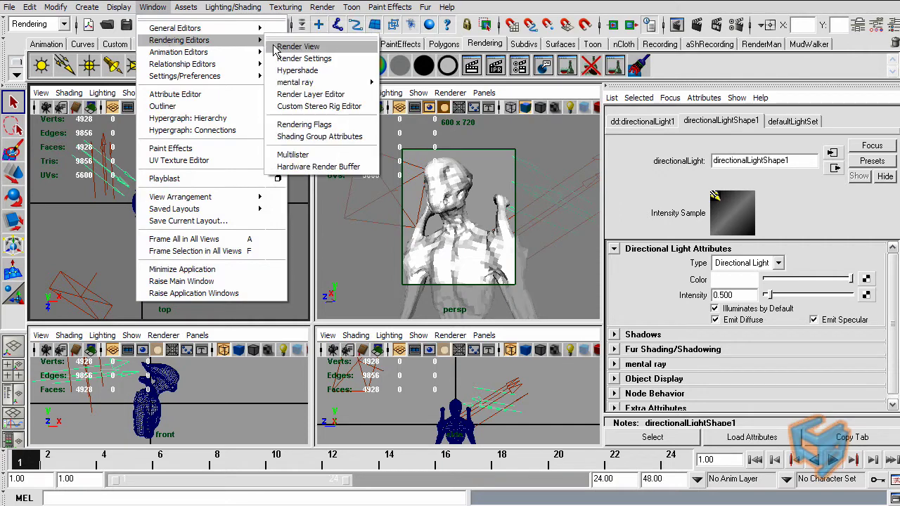
{"action": "left_click", "coordinate": [302, 46]}
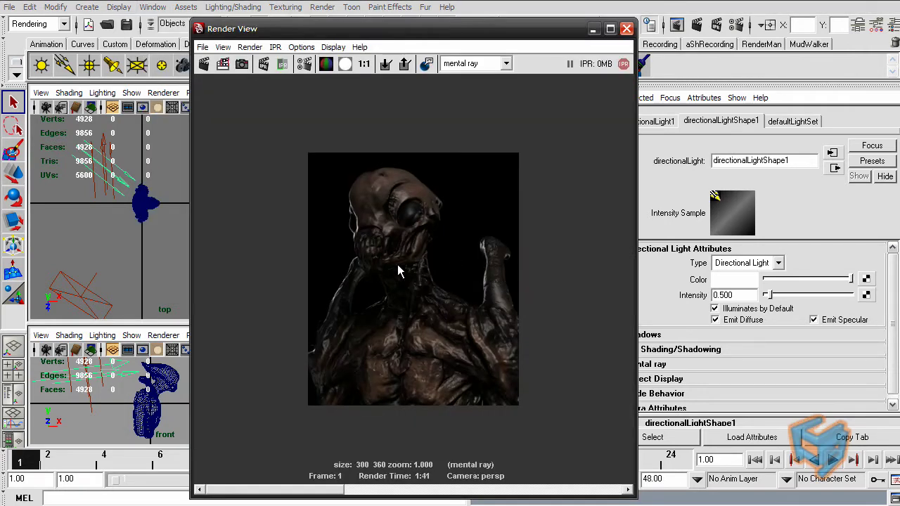
{"action": "left_click", "coordinate": [626, 30]}
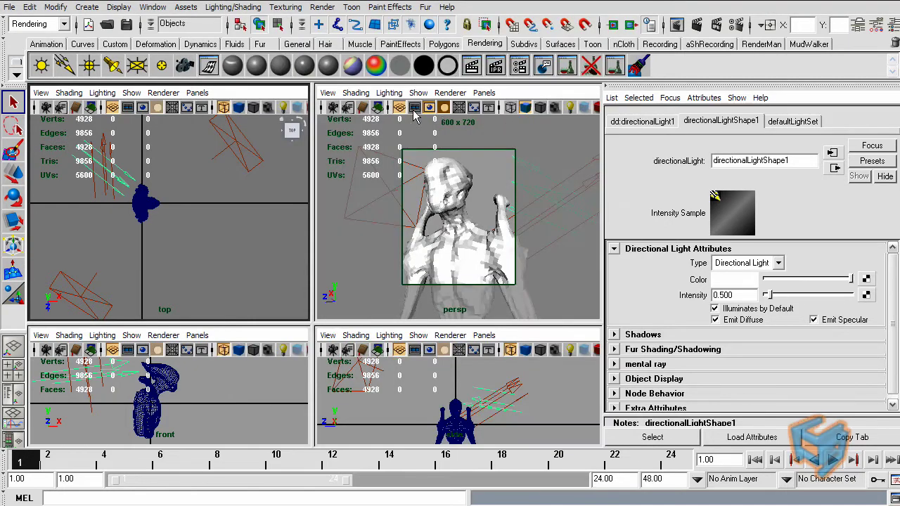
Set the perspective camera's environment background color to a medium grey
{"action": "left_click", "coordinate": [328, 92]}
{"action": "left_click", "coordinate": [345, 115]}
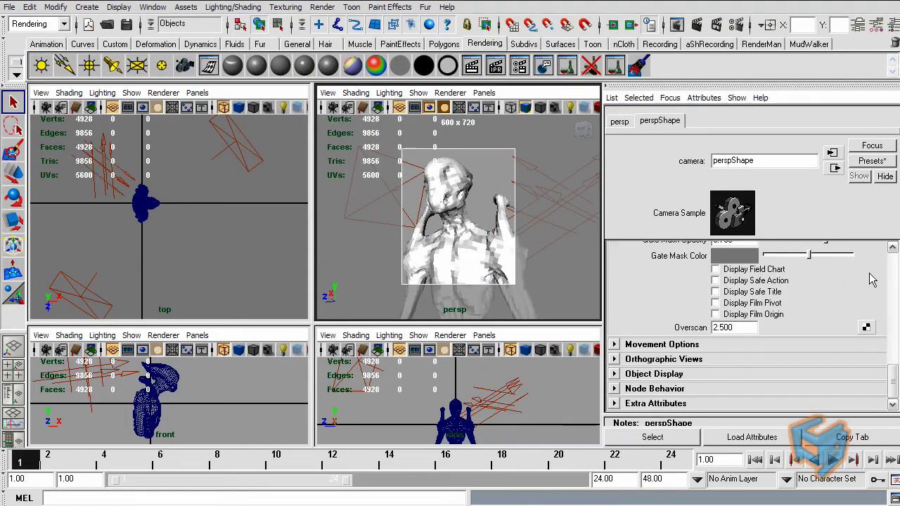
{"action": "left_click_drag", "start_coordinate": [895, 397], "coordinate": [892, 328]}
{"action": "left_click", "coordinate": [727, 367]}
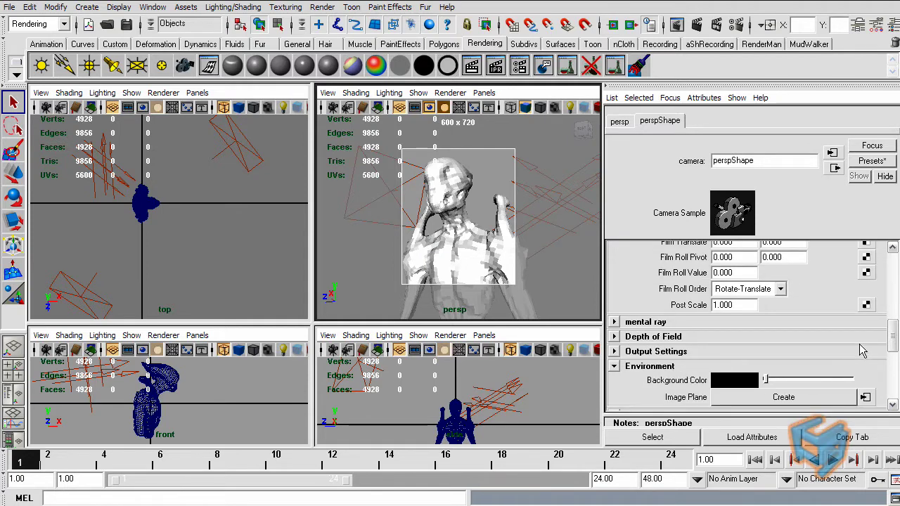
{"action": "left_click_drag", "start_coordinate": [788, 380], "coordinate": [807, 380]}
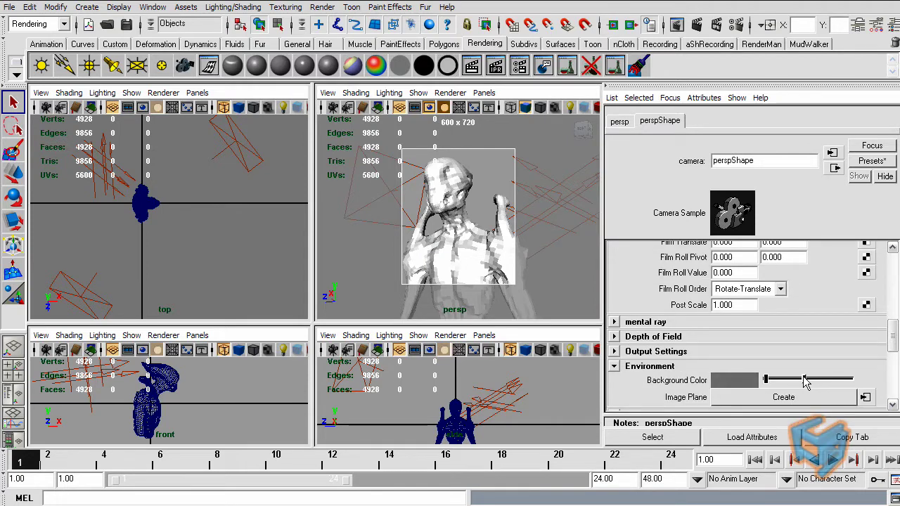
{"action": "left_click", "coordinate": [804, 381]}
Enable Final Gathering in the mental ray render settings with accuracy 50 and point density 0.5
{"action": "left_click", "coordinate": [736, 27]}
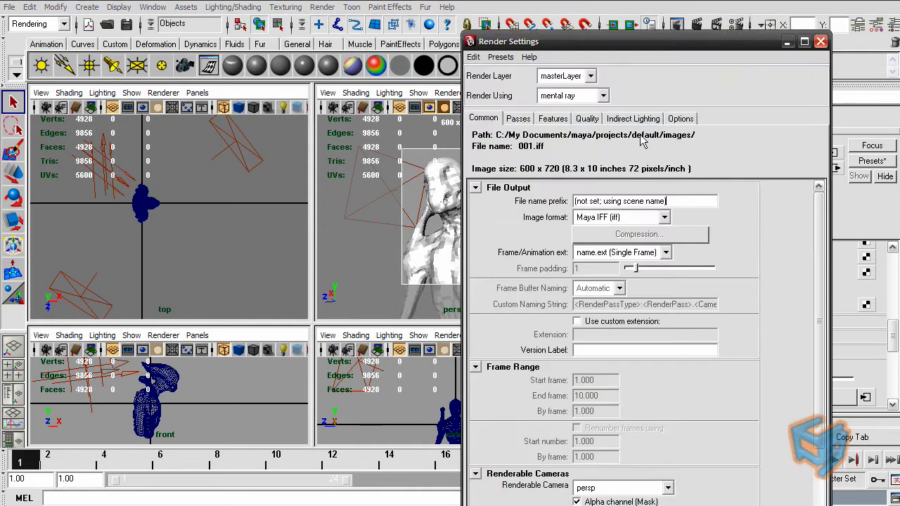
{"action": "left_click", "coordinate": [636, 120]}
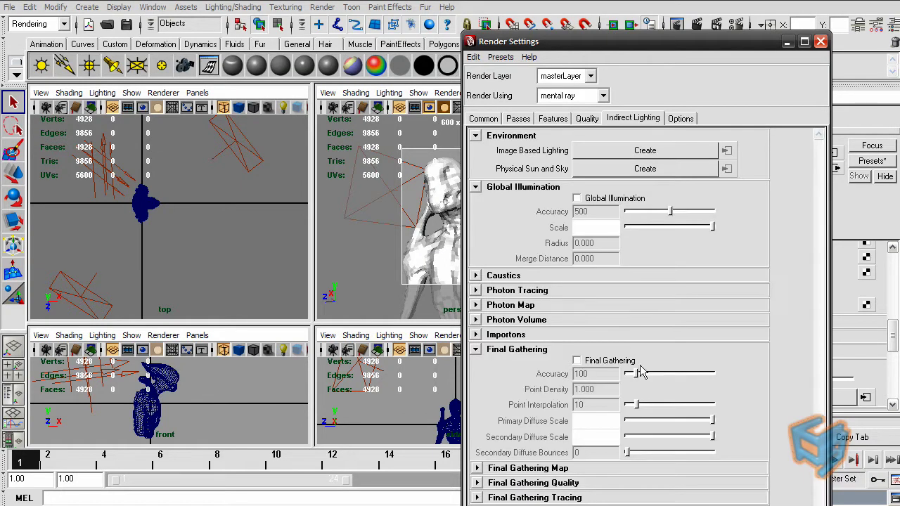
{"action": "left_click", "coordinate": [576, 360]}
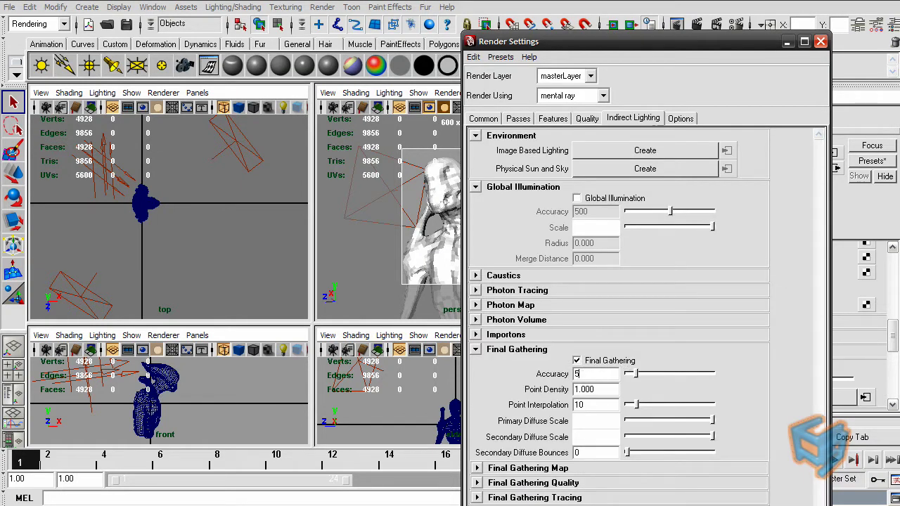
{"action": "type", "text": "50"}
{"action": "key", "text": "Return"}
{"action": "left_click", "coordinate": [603, 389]}
{"action": "type", "text": "0.5"}
{"action": "key", "text": "Return"}
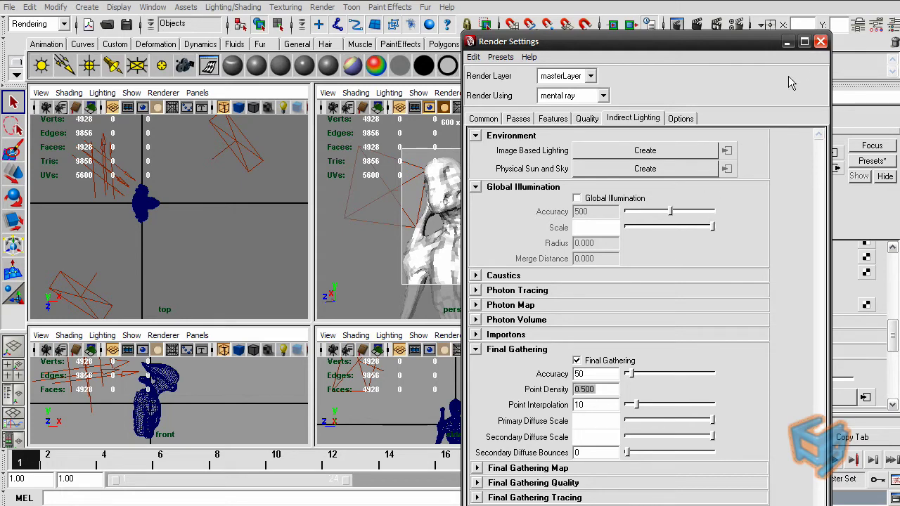
{"action": "left_click", "coordinate": [821, 42]}
Set N Subdivisions to 4 in the figure mesh's mental ray subdivision approximation
{"action": "left_click", "coordinate": [460, 208]}
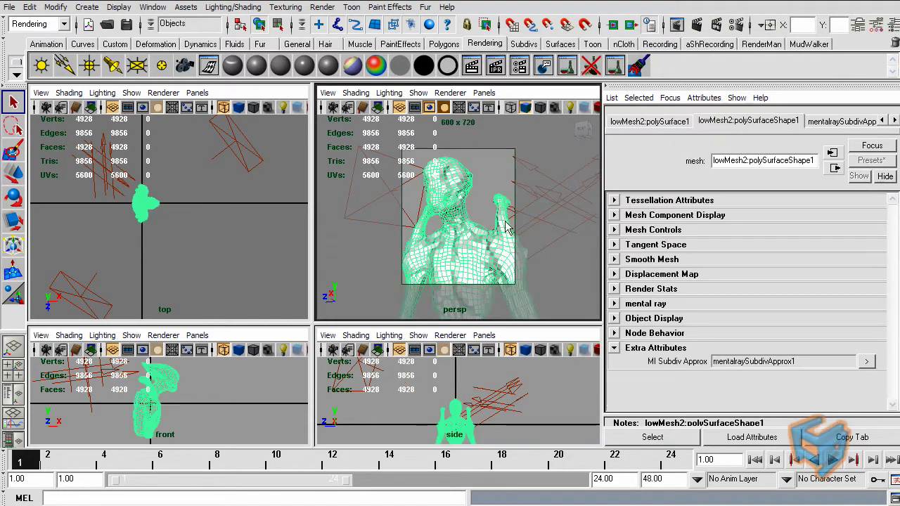
{"action": "left_click", "coordinate": [866, 362]}
{"action": "left_click", "coordinate": [743, 222]}
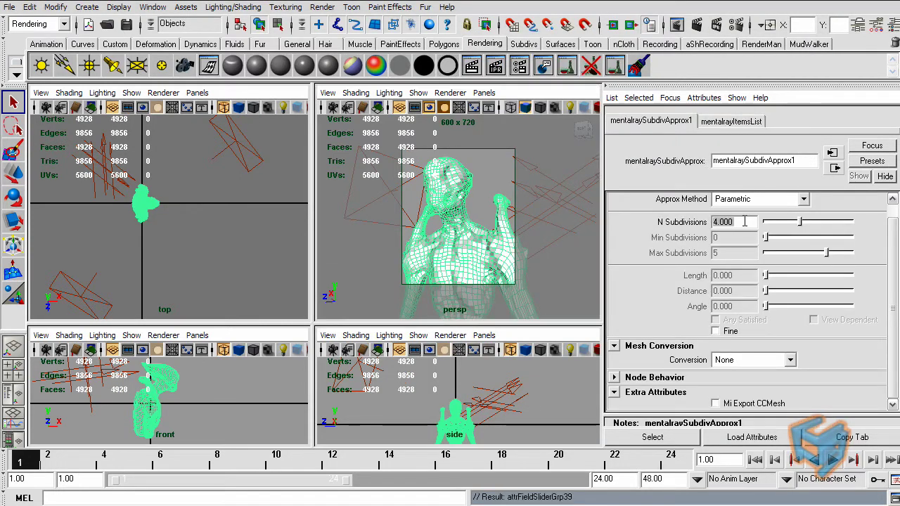
{"action": "key", "text": "Return"}
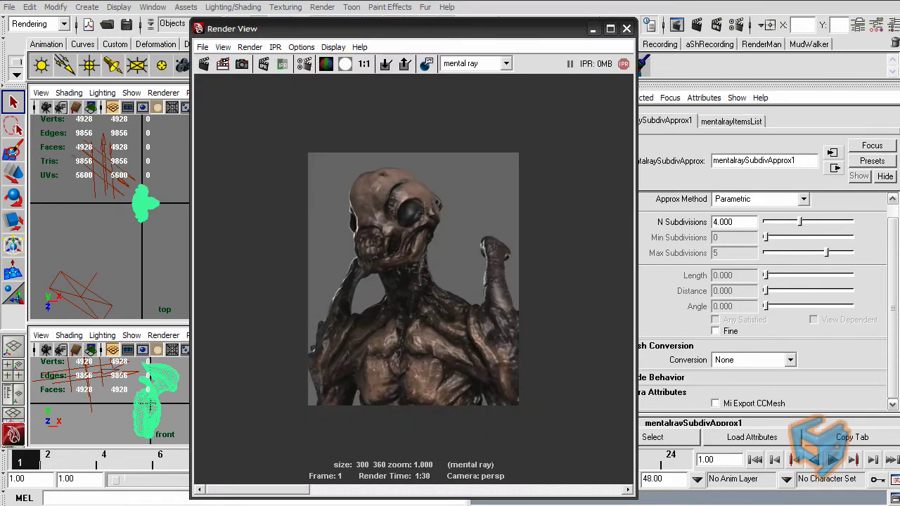
Review the Final Gathering render against the grey background and close the Render View
{"action": "left_click_drag", "start_coordinate": [267, 32], "coordinate": [200, 27]}
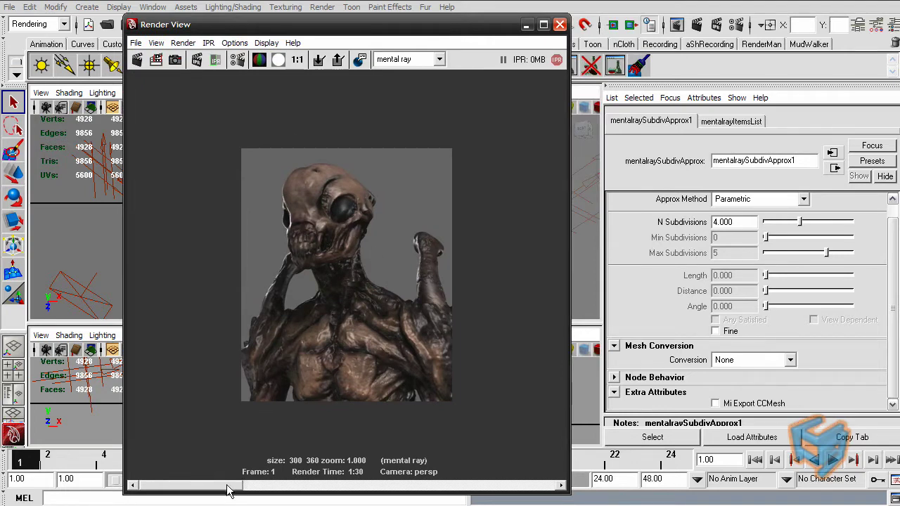
{"action": "mouse_move", "coordinate": [227, 491]}
{"action": "left_mouse_down"}
{"action": "mouse_move", "coordinate": [296, 487]}
{"action": "mouse_move", "coordinate": [227, 488]}
{"action": "left_mouse_up"}
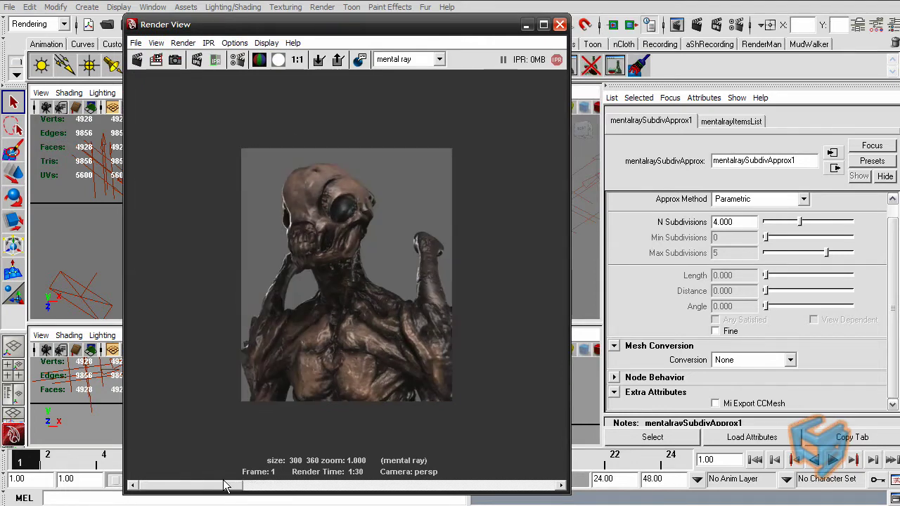
{"action": "left_click", "coordinate": [559, 26]}
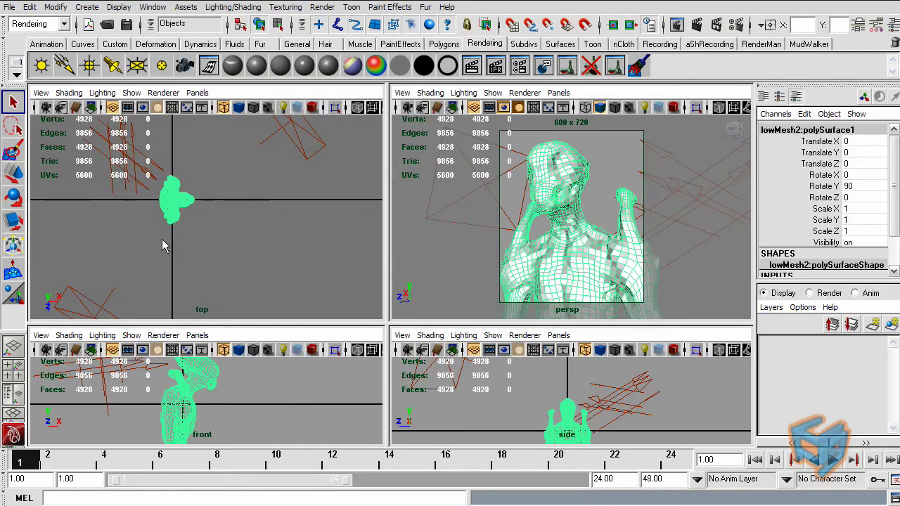
Select the figure and all the lights and create a render layer from the selection
{"action": "left_click", "coordinate": [133, 188]}
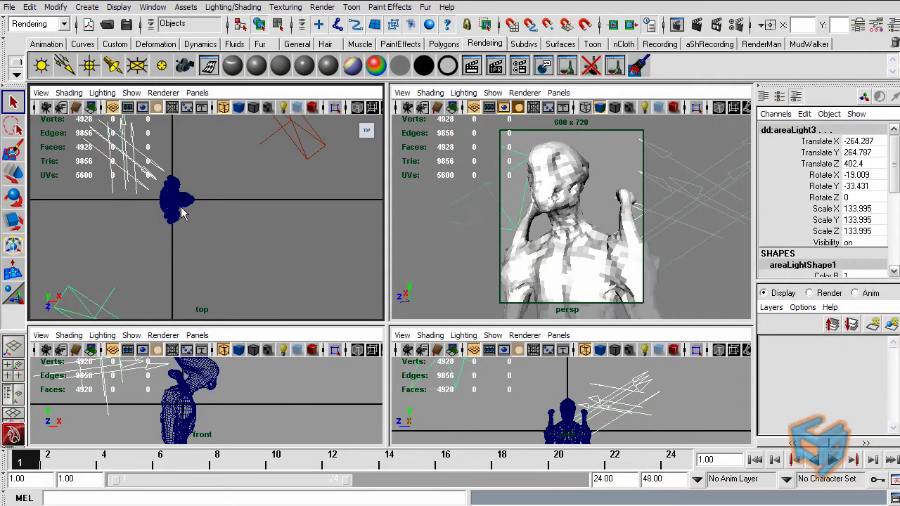
{"action": "left_click", "coordinate": [181, 215]}
{"action": "left_click", "coordinate": [295, 148], "text": "shift"}
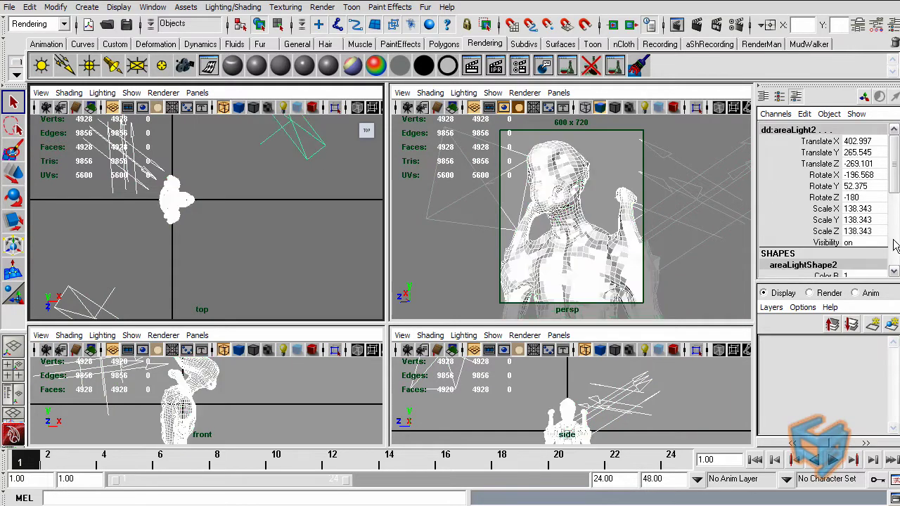
{"action": "left_click", "coordinate": [835, 294]}
{"action": "left_click", "coordinate": [891, 324]}
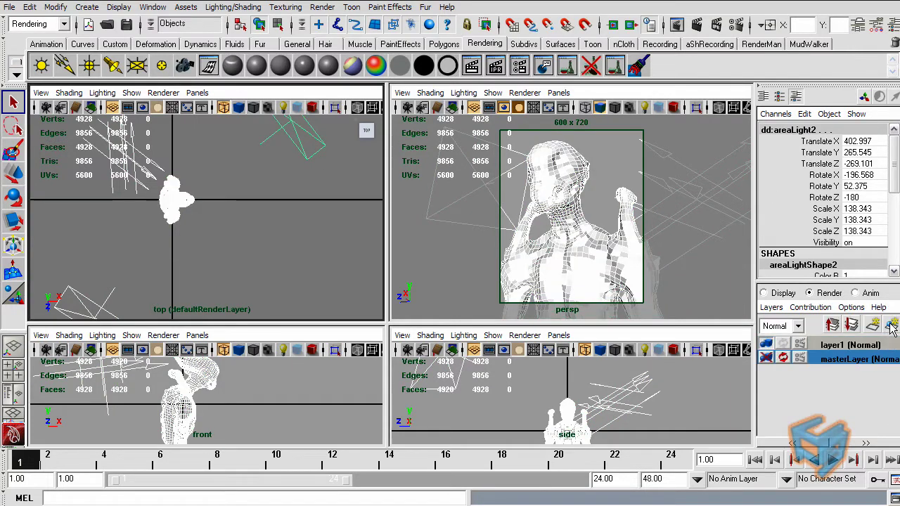
Activate the new render layer and rename it AO
{"action": "left_click", "coordinate": [872, 346]}
{"action": "double_click", "coordinate": [842, 347]}
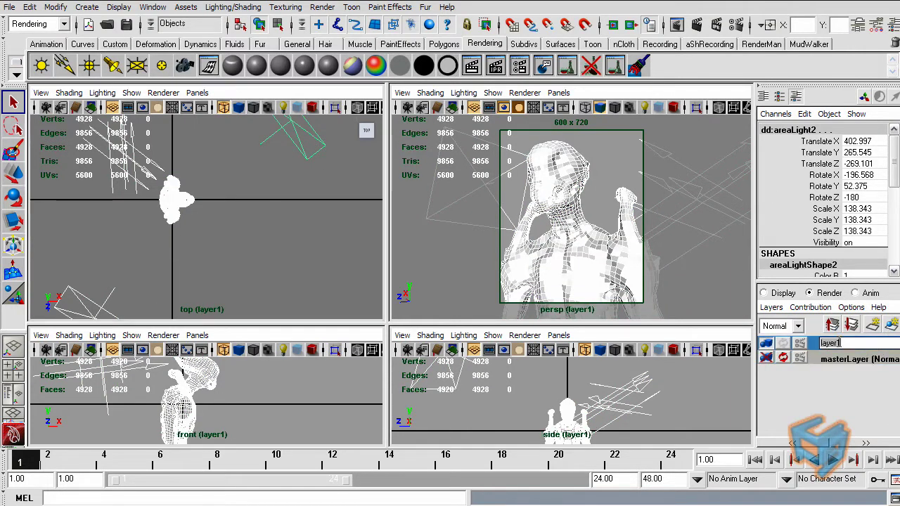
{"action": "type", "text": "AO"}
{"action": "key", "text": "Return"}
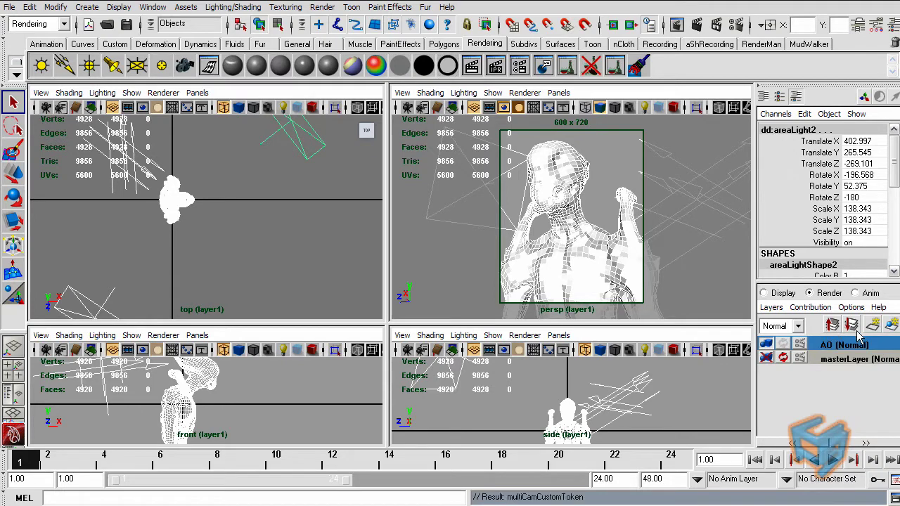
Create a second render layer from the selected figure and lights, order it below AO, and name it SSS
{"action": "left_click", "coordinate": [873, 325]}
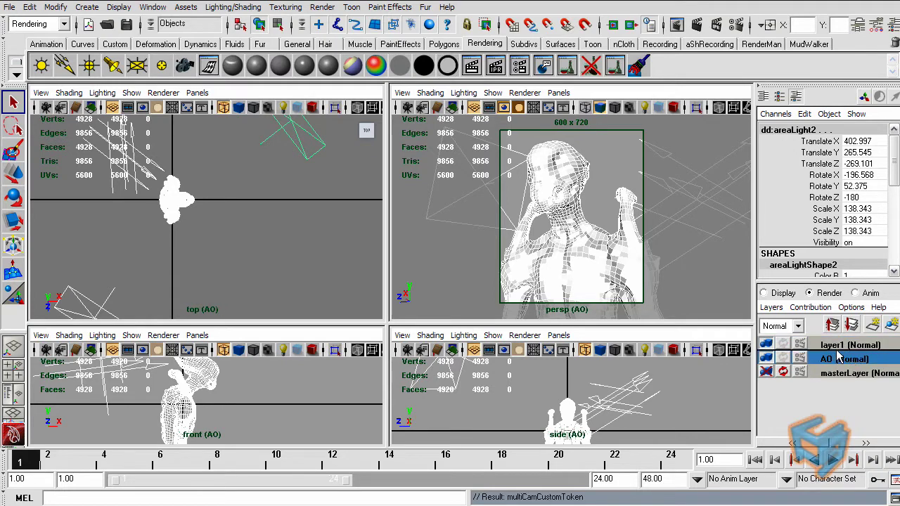
{"action": "middle_click_drag", "start_coordinate": [833, 359], "coordinate": [832, 342]}
{"action": "left_click", "coordinate": [844, 359]}
{"action": "double_click", "coordinate": [846, 360]}
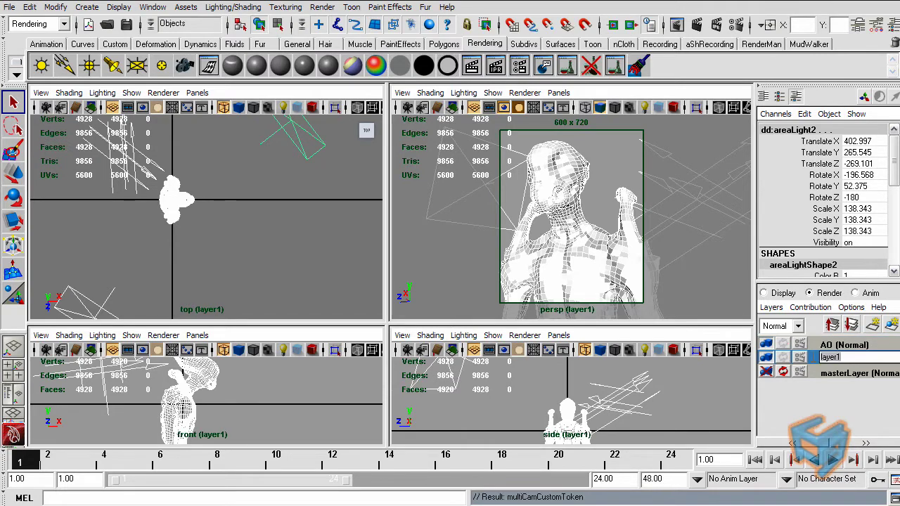
{"action": "type", "text": "SSS"}
{"action": "key", "text": "Return"}
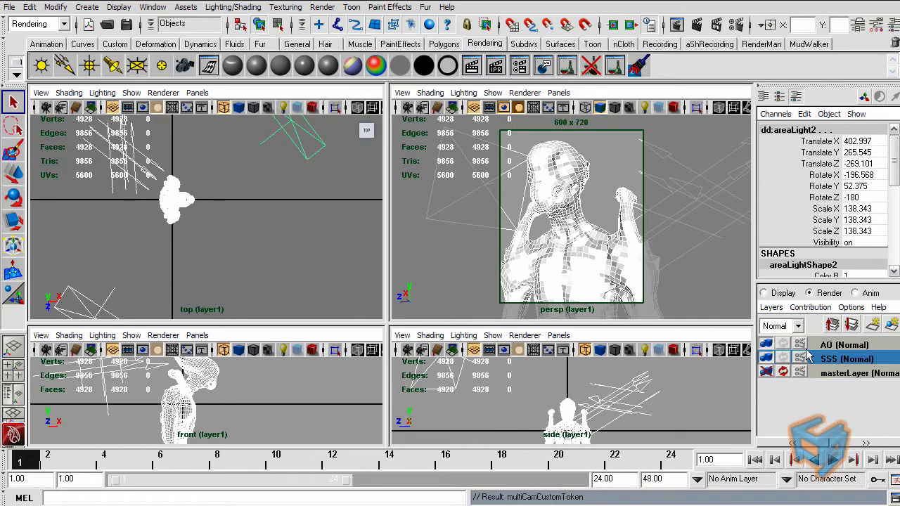
Create a third render layer from the selection, name it Blinn, and move the AO layer above it
{"action": "left_click", "coordinate": [887, 331]}
{"action": "double_click", "coordinate": [843, 344]}
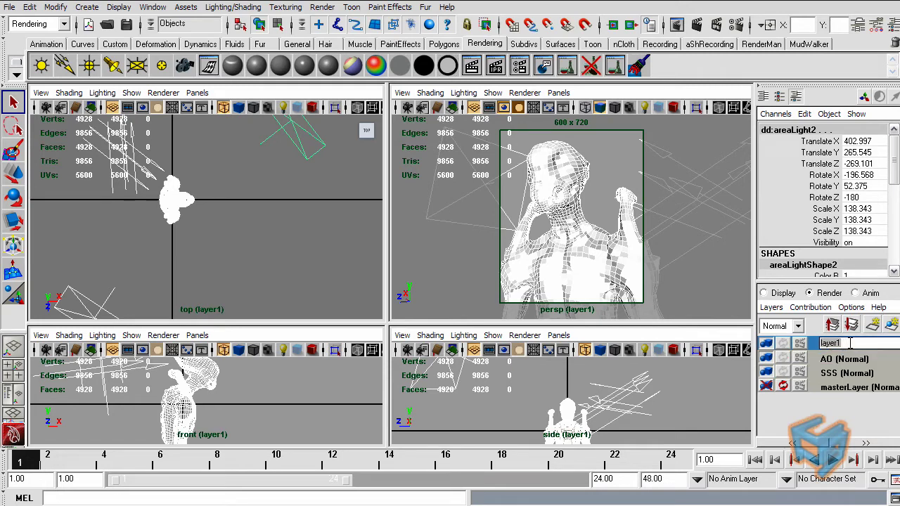
{"action": "type", "text": "Blinn"}
{"action": "key", "text": "Return"}
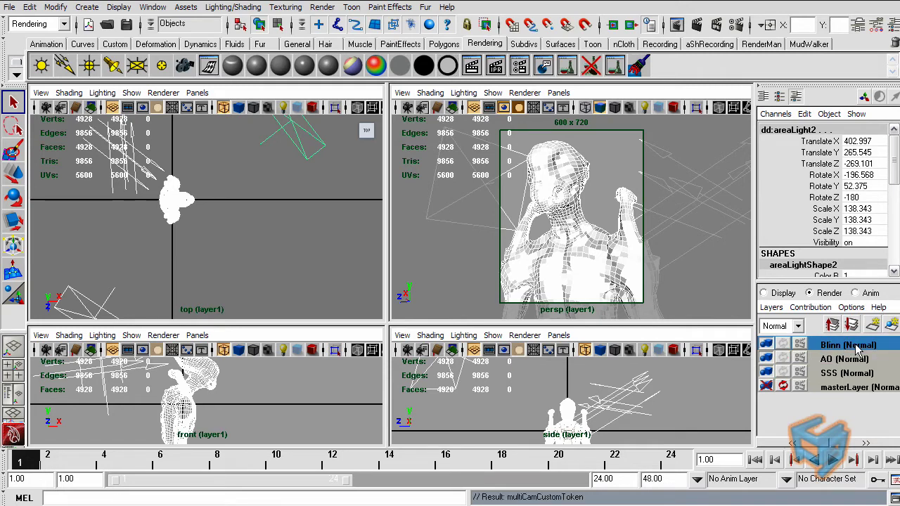
{"action": "left_click", "coordinate": [843, 360]}
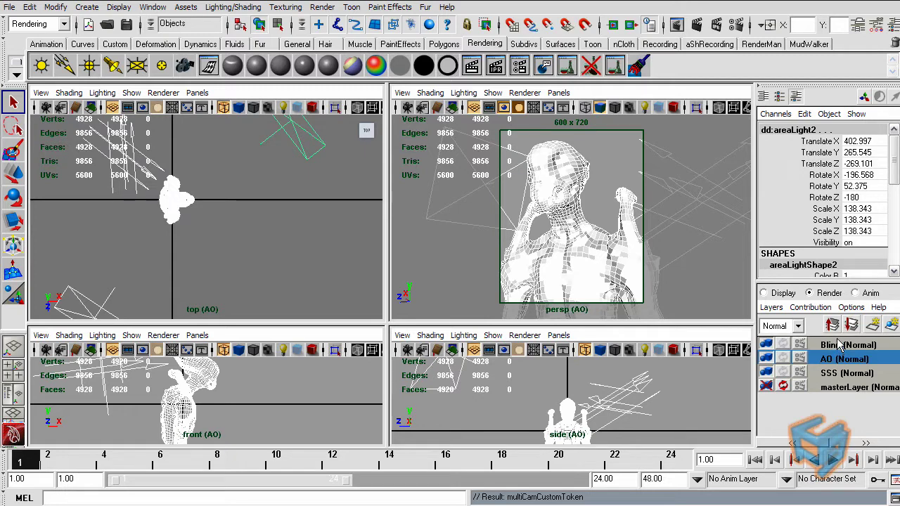
{"action": "middle_click_drag", "start_coordinate": [837, 340], "coordinate": [837, 339]}
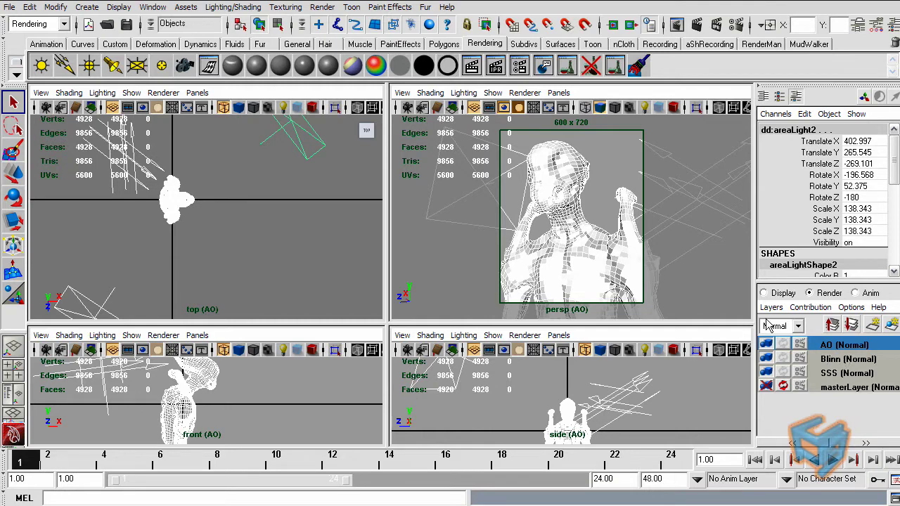
Create a fourth render layer from the selection above AO and name it Depth
{"action": "left_click", "coordinate": [891, 324]}
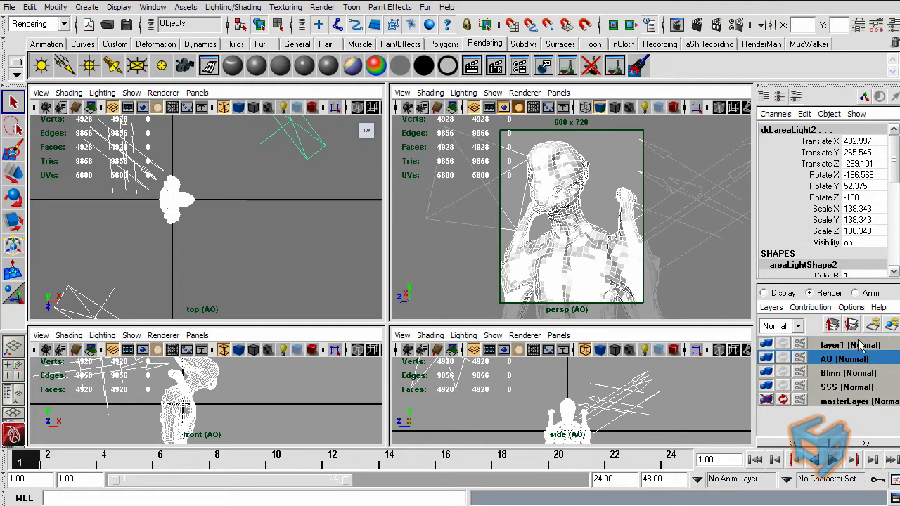
{"action": "double_click", "coordinate": [854, 342]}
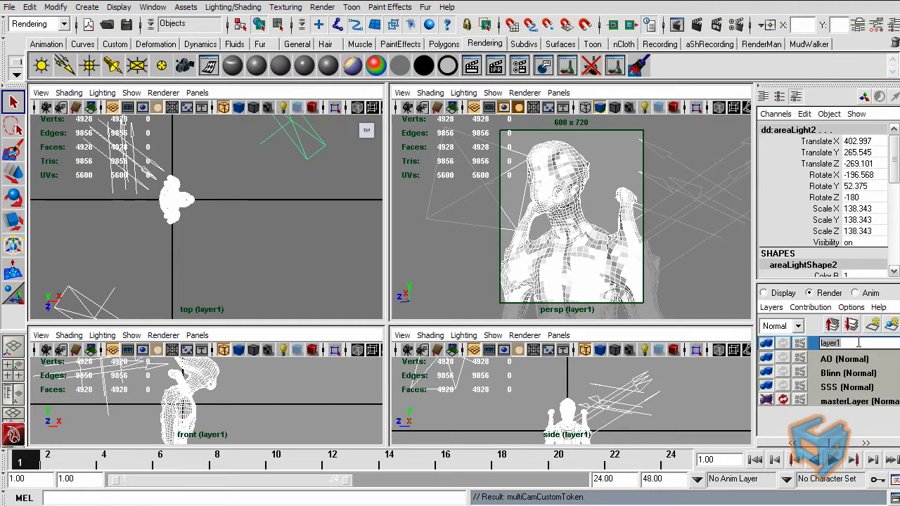
{"action": "type", "text": "Depth"}
{"action": "key", "text": "Return"}
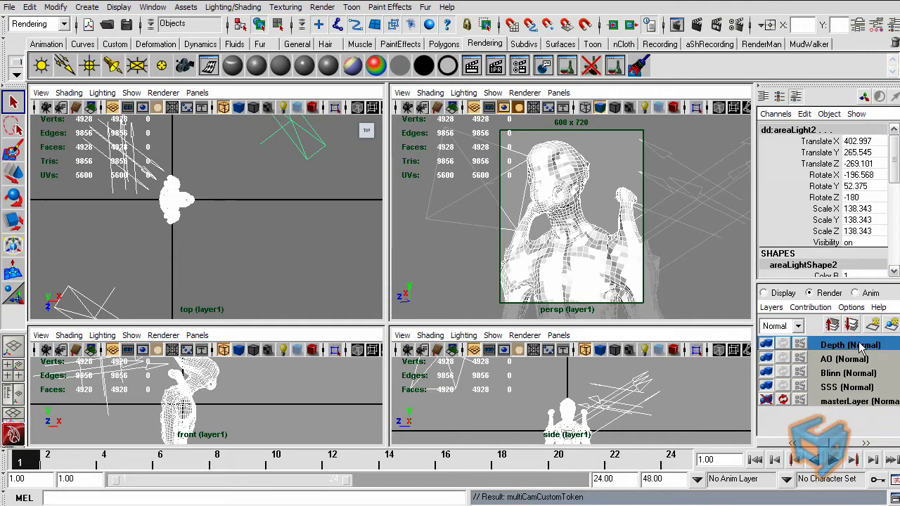
Go through the SSS, Blinn and AO render layers in order, ending with Depth active
{"action": "left_click", "coordinate": [844, 387]}
{"action": "left_click", "coordinate": [841, 373]}
{"action": "left_click", "coordinate": [840, 359]}
{"action": "left_click", "coordinate": [838, 344]}
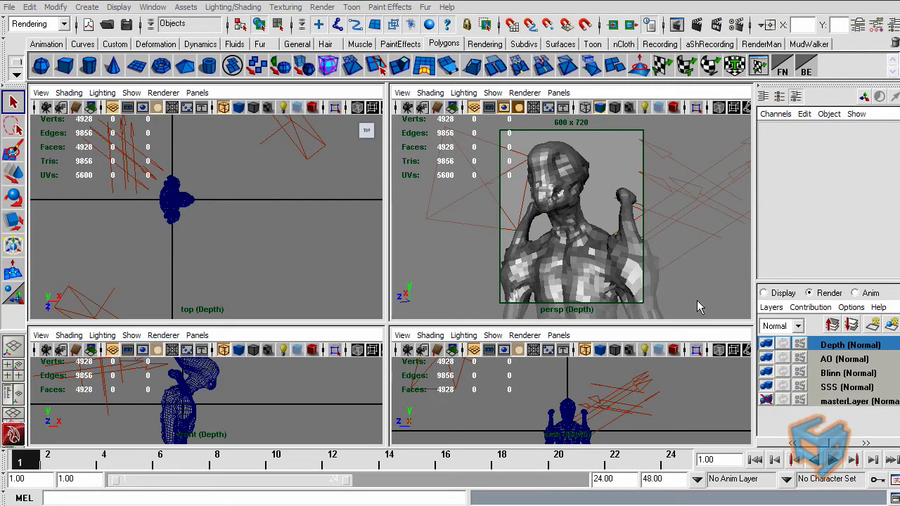
Apply the luminance depth preset to the Depth render layer through the figure's attributes
{"action": "left_click", "coordinate": [609, 236]}
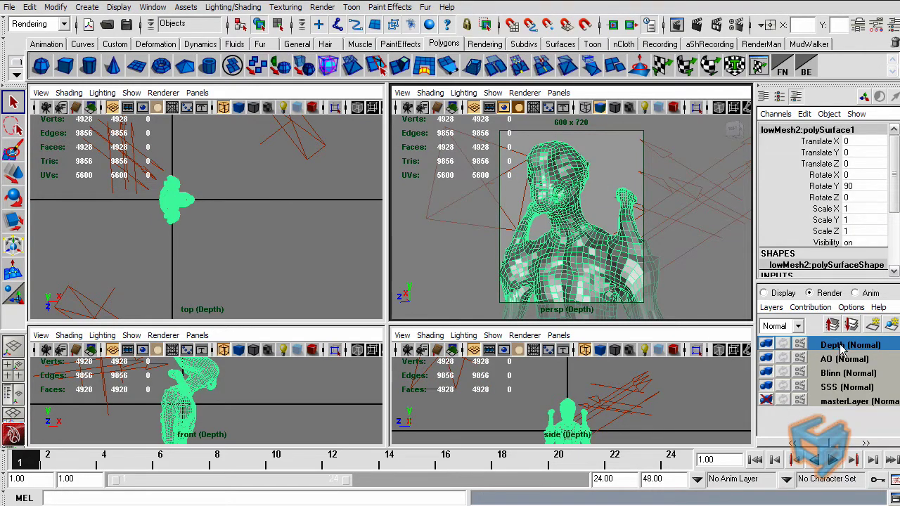
{"action": "key", "text": "ctrl+a"}
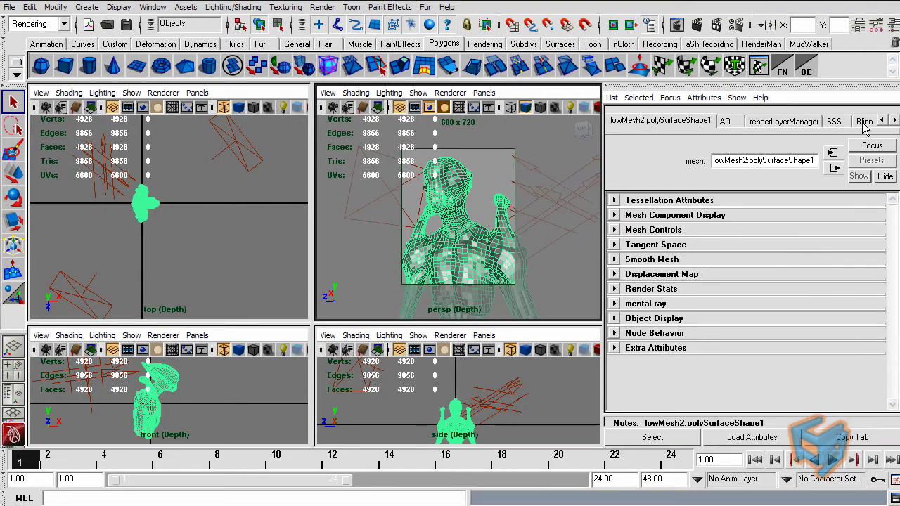
{"action": "left_click", "coordinate": [894, 121]}
{"action": "left_click", "coordinate": [894, 121]}
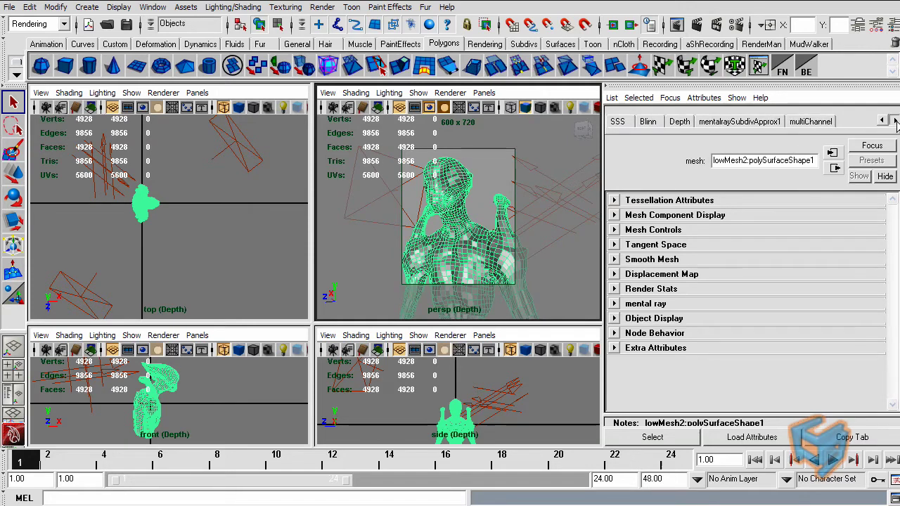
{"action": "left_click", "coordinate": [679, 121]}
{"action": "left_click", "coordinate": [871, 160]}
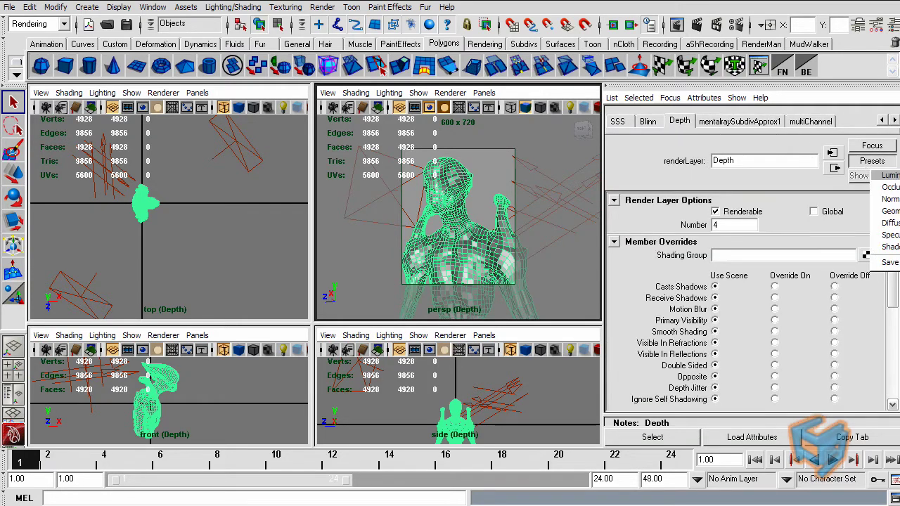
{"action": "left_click", "coordinate": [889, 175]}
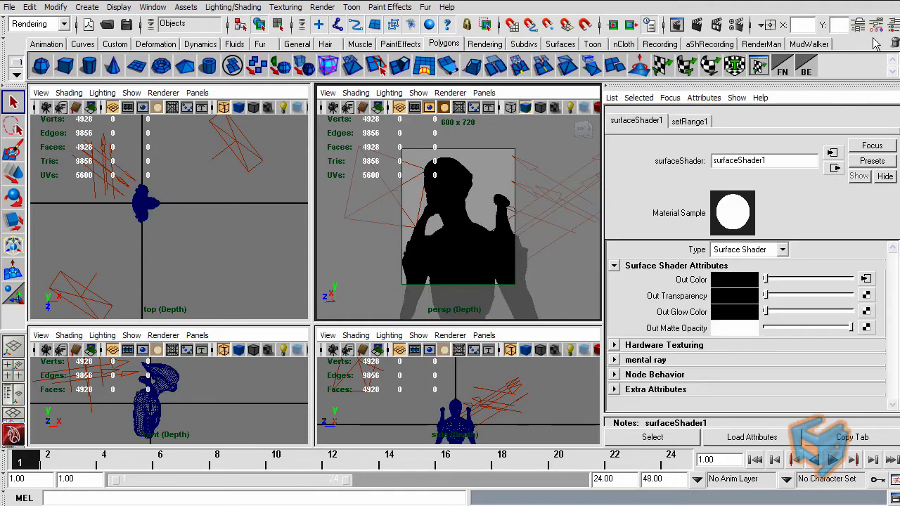
{"action": "key", "text": "ctrl+a"}
Activate the AO render layer and apply the Occlusion preset to it
{"action": "left_click", "coordinate": [847, 360]}
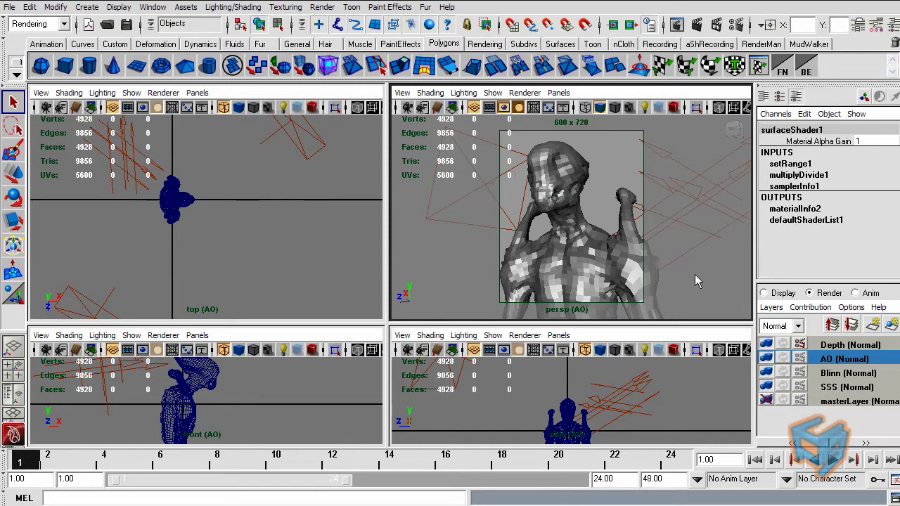
{"action": "left_click", "coordinate": [588, 250]}
{"action": "key", "text": "ctrl+a"}
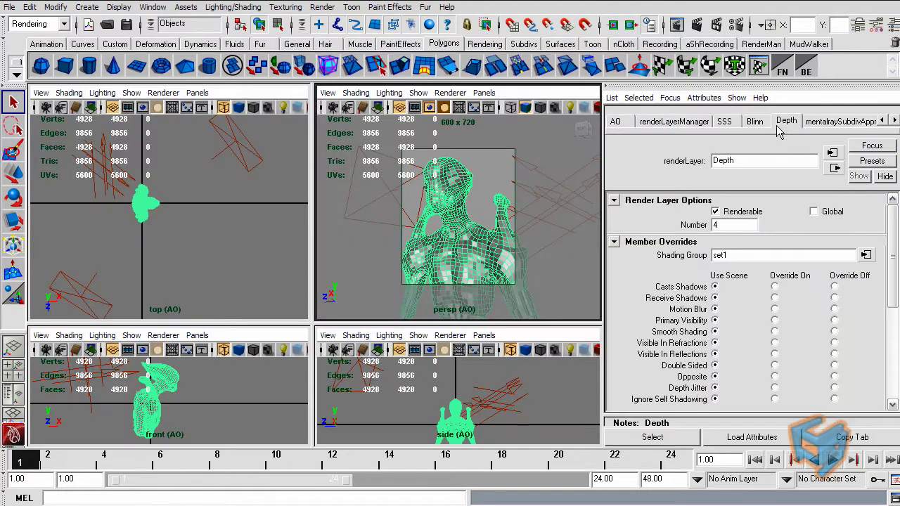
{"action": "left_click", "coordinate": [615, 123]}
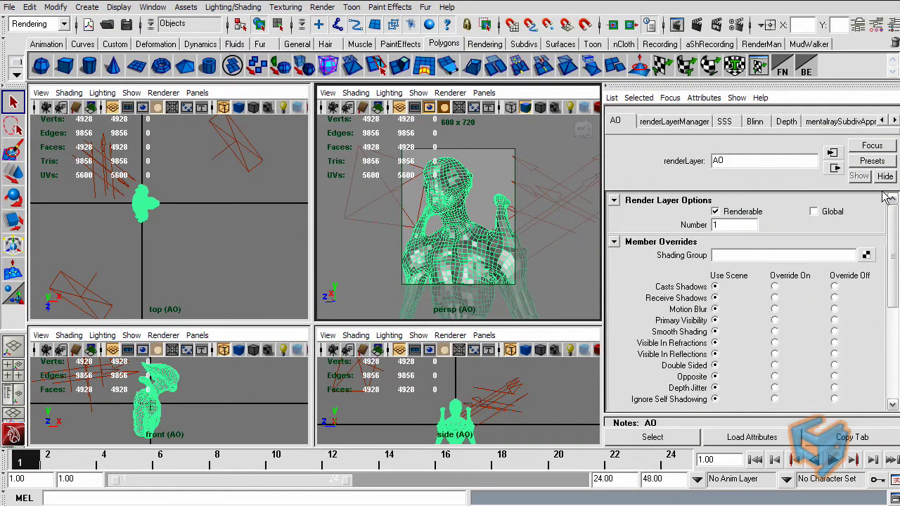
{"action": "left_click", "coordinate": [872, 161]}
{"action": "left_click", "coordinate": [879, 180]}
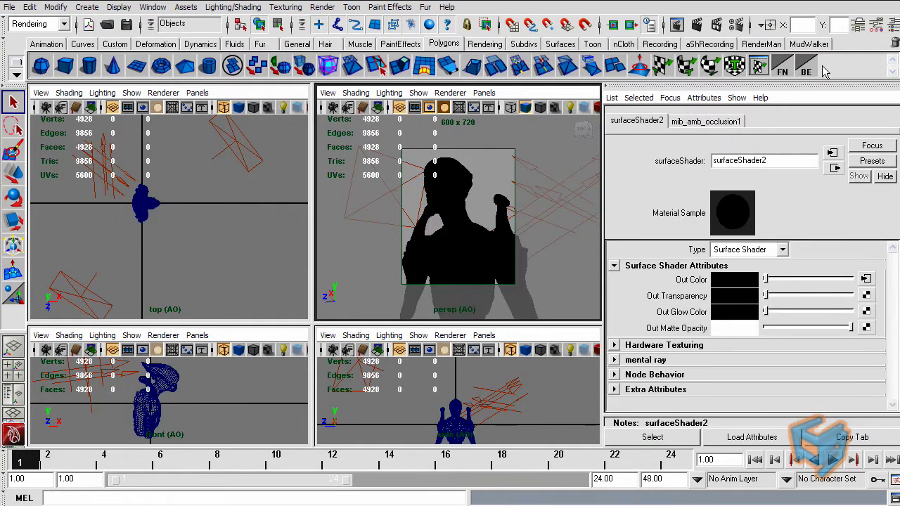
{"action": "left_click", "coordinate": [892, 25]}
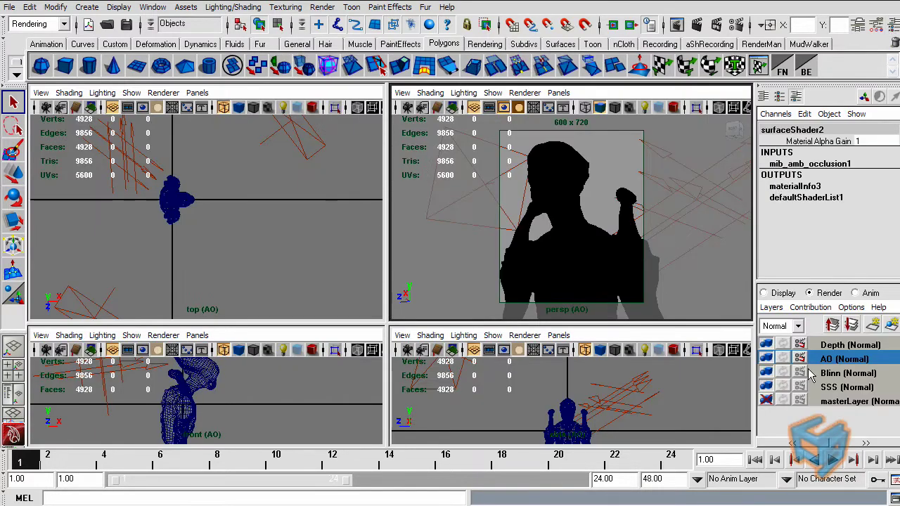
Select all the area lights and remove them from the AO and Depth render layers
{"action": "left_click_drag", "start_coordinate": [658, 157], "coordinate": [716, 241]}
{"action": "left_click_drag", "start_coordinate": [271, 202], "coordinate": [320, 137], "text": "shift"}
{"action": "left_click", "coordinate": [111, 314]}
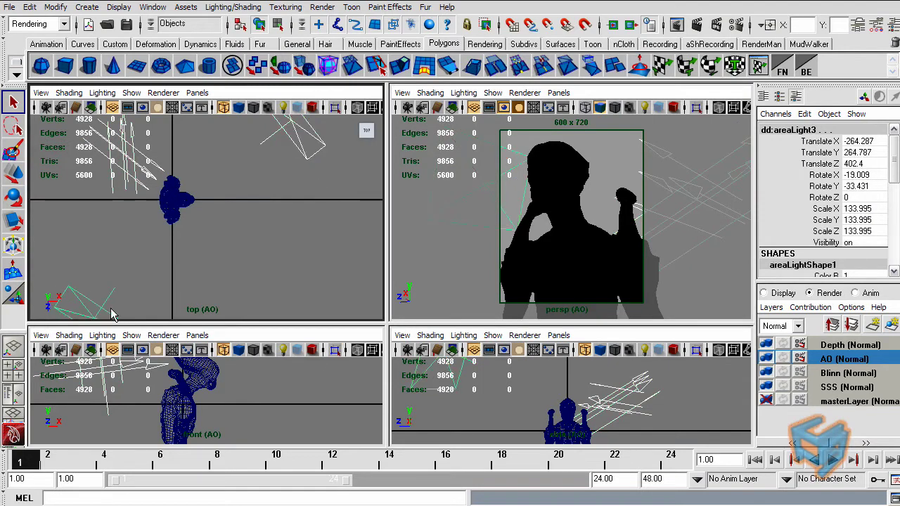
{"action": "right_click", "coordinate": [822, 358]}
{"action": "left_click", "coordinate": [841, 401]}
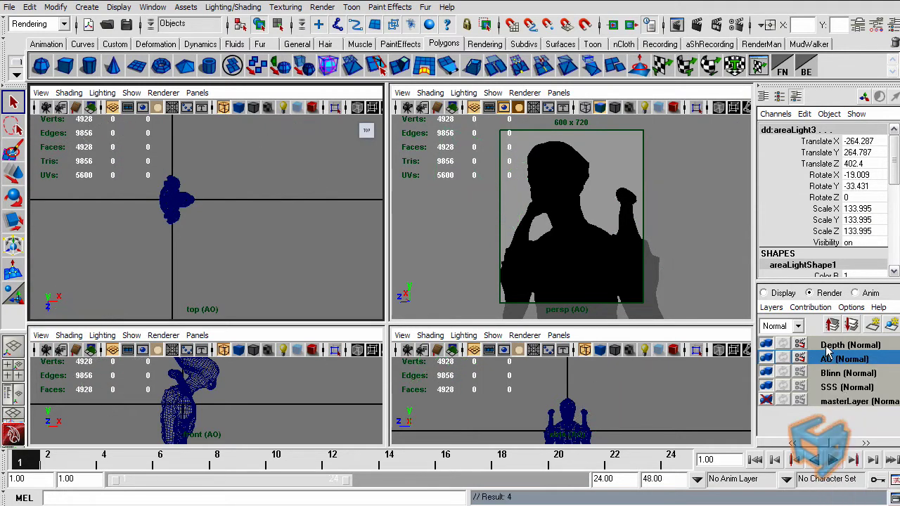
{"action": "left_click", "coordinate": [836, 344]}
{"action": "right_click", "coordinate": [836, 344]}
{"action": "left_click", "coordinate": [847, 386]}
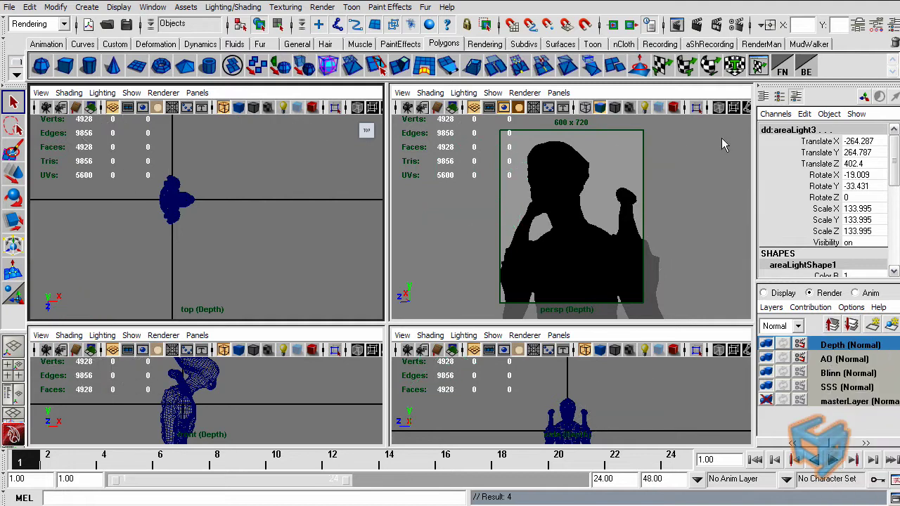
Render the perspective view with the Depth layer active
{"action": "left_click", "coordinate": [724, 96]}
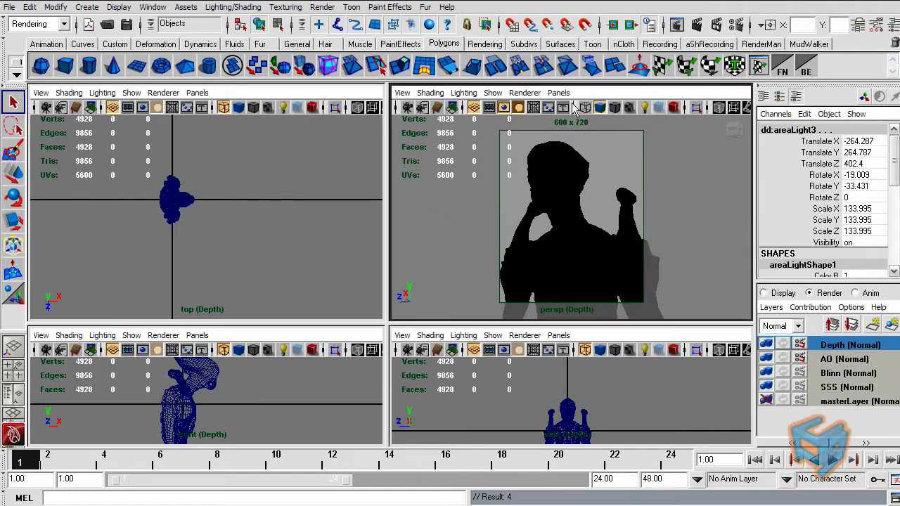
{"action": "left_click", "coordinate": [698, 26]}
{"action": "left_click_drag", "start_coordinate": [449, 258], "coordinate": [409, 55]}
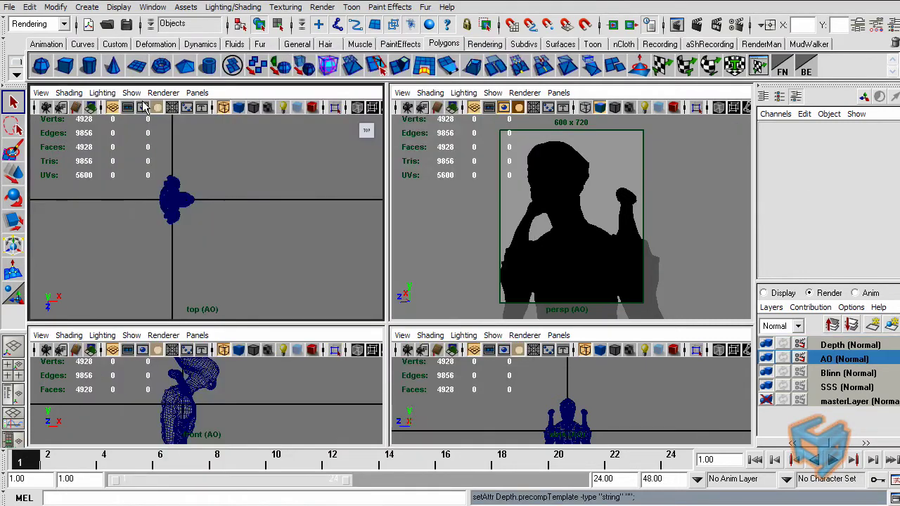
Open the Hypershade and graph the material network of the figure in the AO layer
{"action": "left_click", "coordinate": [152, 7]}
{"action": "mouse_move", "coordinate": [176, 40]}
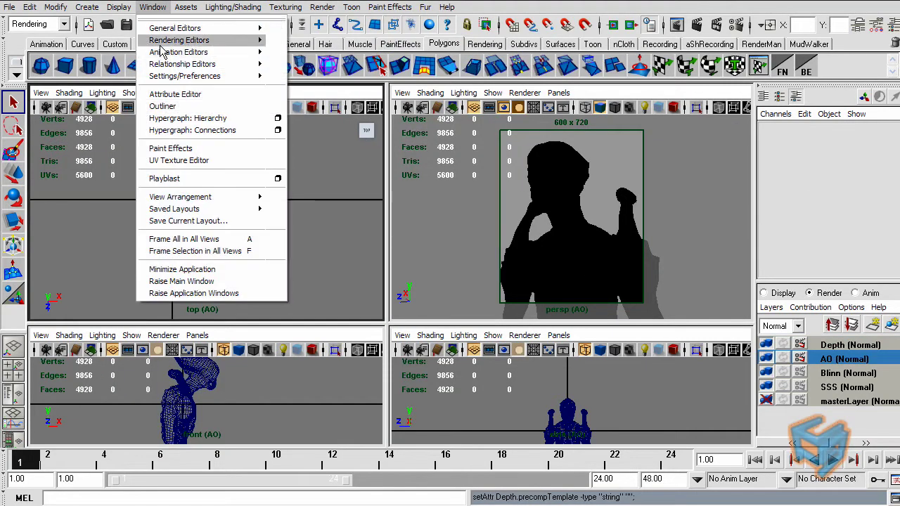
{"action": "left_click", "coordinate": [299, 70]}
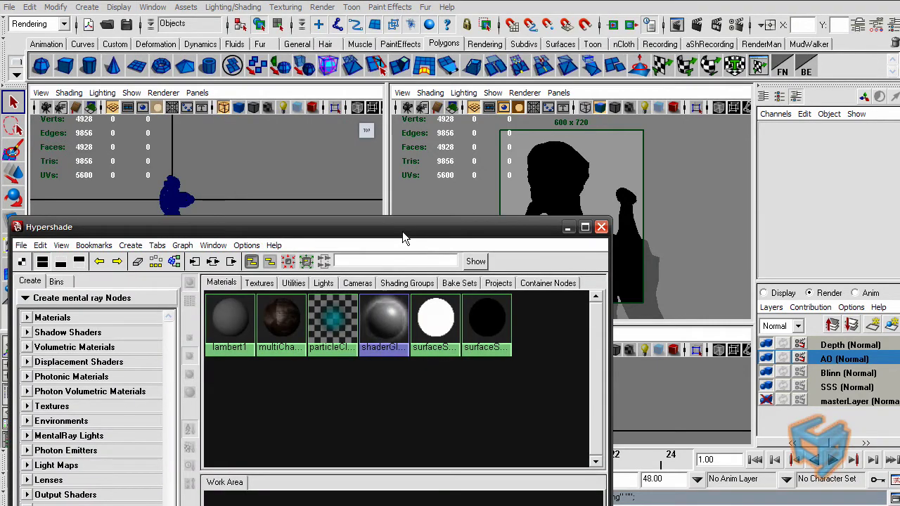
{"action": "left_click_drag", "start_coordinate": [404, 228], "coordinate": [398, 88]}
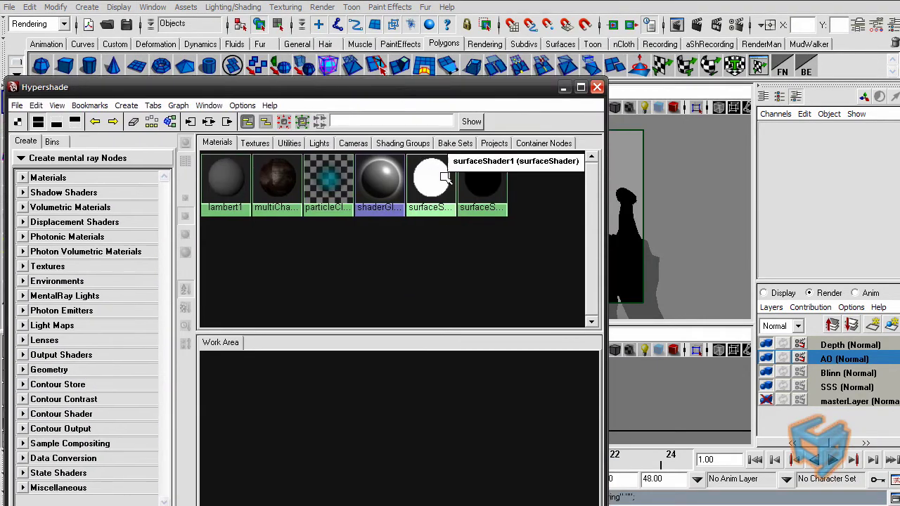
{"action": "left_click", "coordinate": [633, 273]}
{"action": "left_click", "coordinate": [171, 122]}
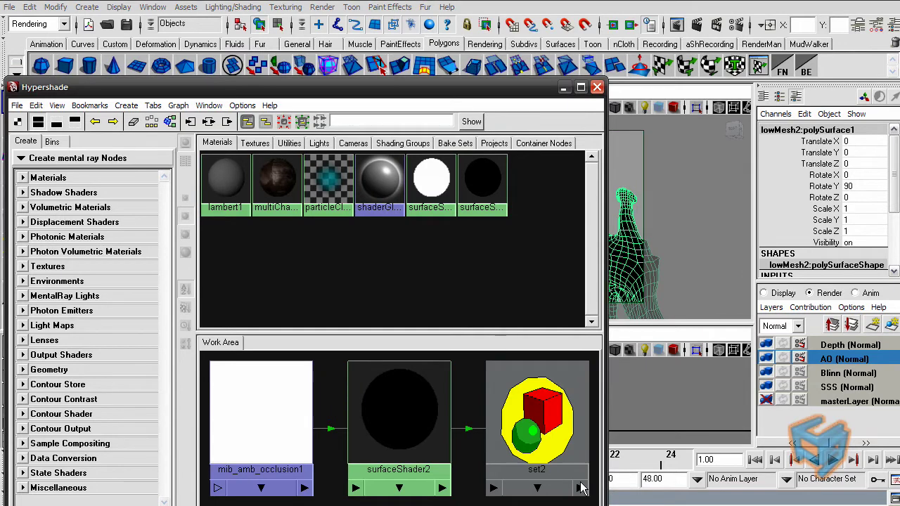
{"action": "left_click_drag", "start_coordinate": [603, 503], "coordinate": [561, 447]}
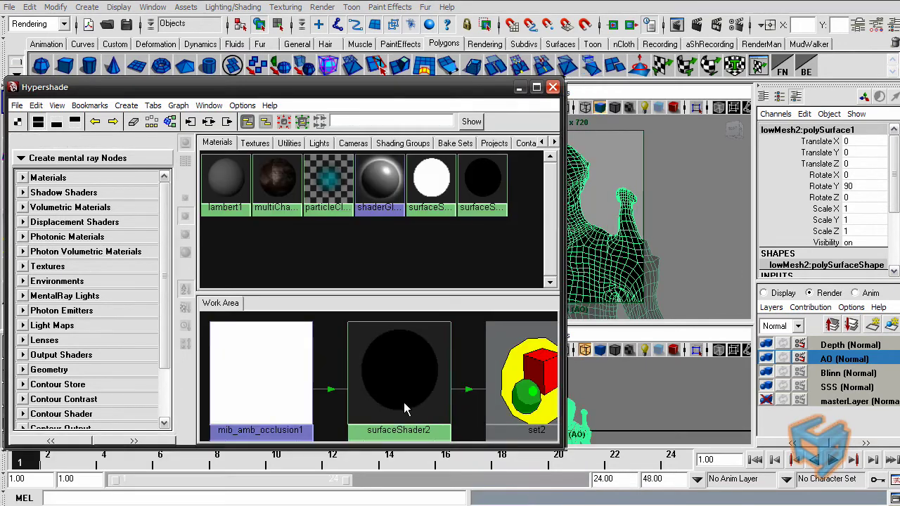
Change the type of the surfaceShader2 material to Lambert
{"action": "double_click", "coordinate": [358, 369]}
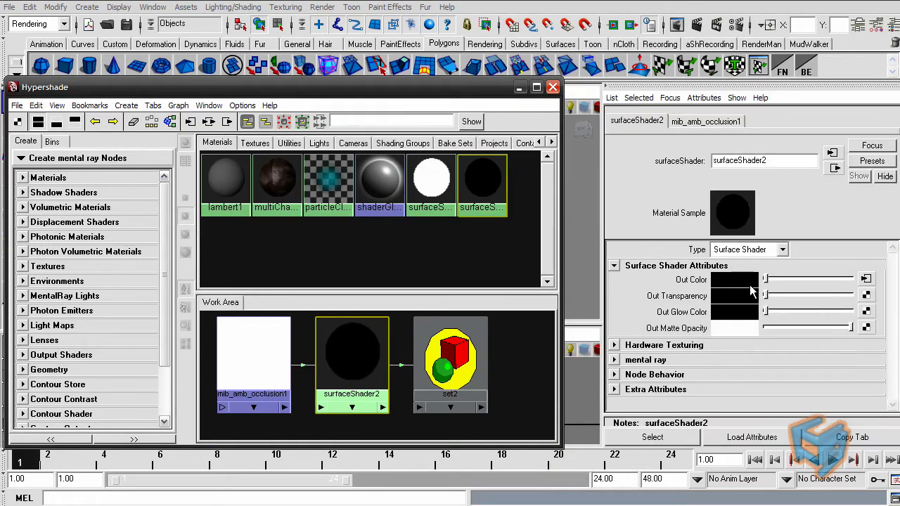
{"action": "left_click", "coordinate": [277, 351]}
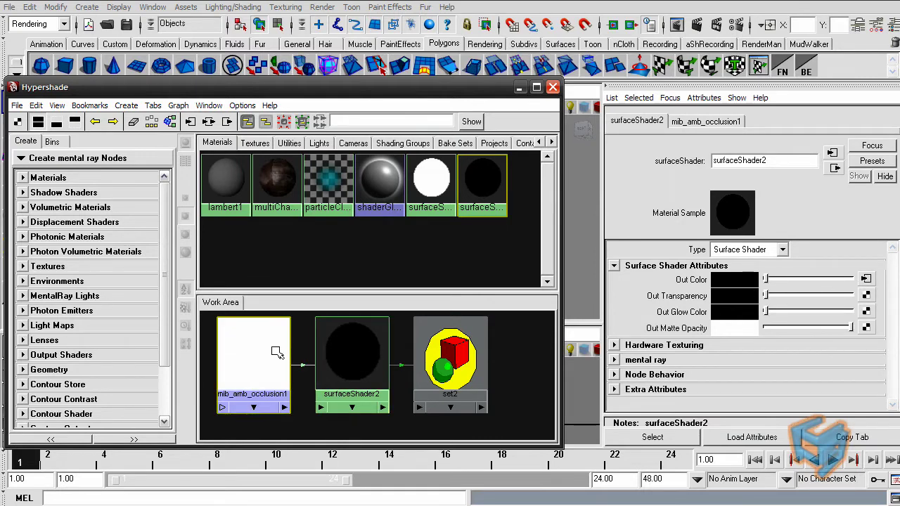
{"action": "left_click", "coordinate": [374, 368]}
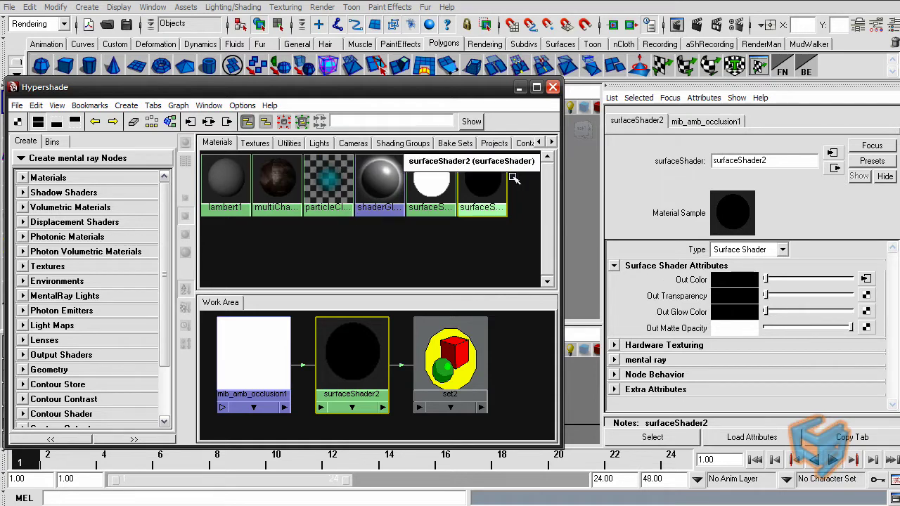
{"action": "left_click", "coordinate": [731, 249]}
{"action": "left_click", "coordinate": [729, 303]}
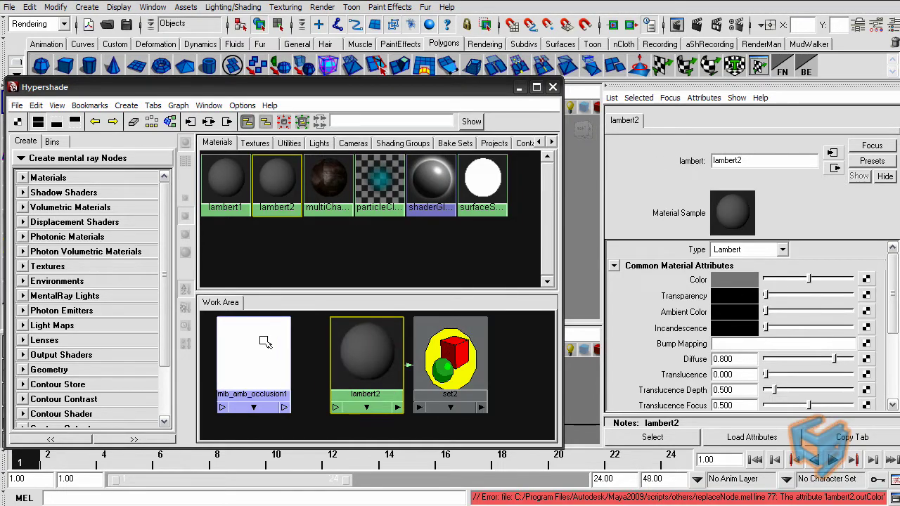
Connect the mib_amb_occlusion1 node to the Color of lambert2
{"action": "left_click_drag", "start_coordinate": [265, 342], "coordinate": [289, 342]}
{"action": "left_click", "coordinate": [355, 355]}
{"action": "middle_click_drag", "start_coordinate": [288, 352], "coordinate": [706, 284]}
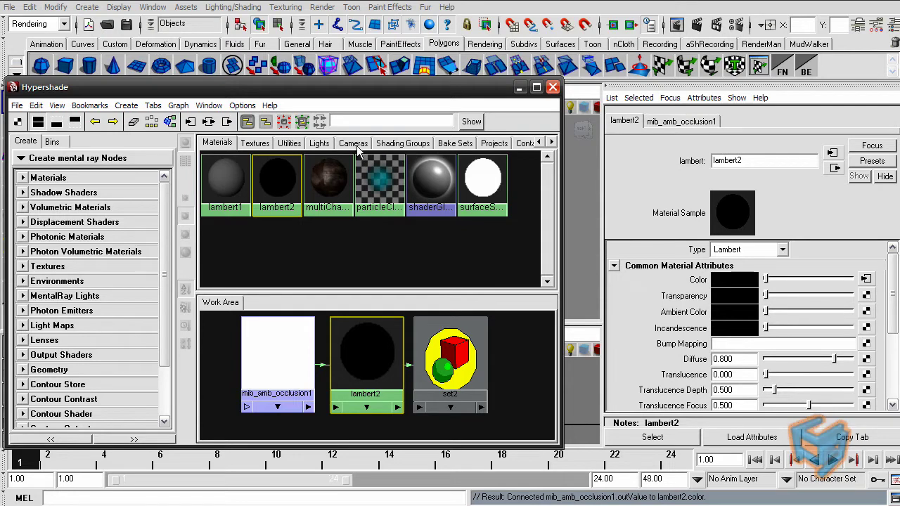
Graph the connections of lambert2 and normUV1, and connect the norm2d bump node to lambert2's Bump Mapping
{"action": "left_click", "coordinate": [257, 145]}
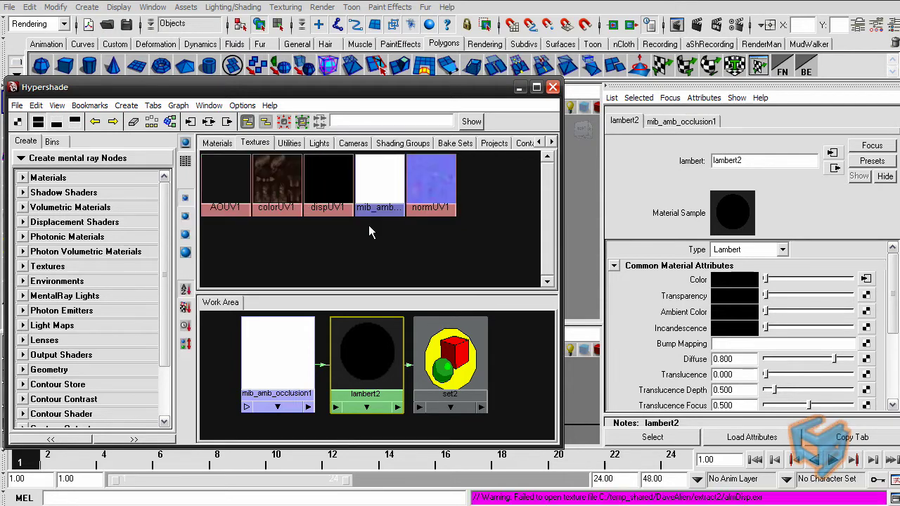
{"action": "left_click", "coordinate": [434, 185]}
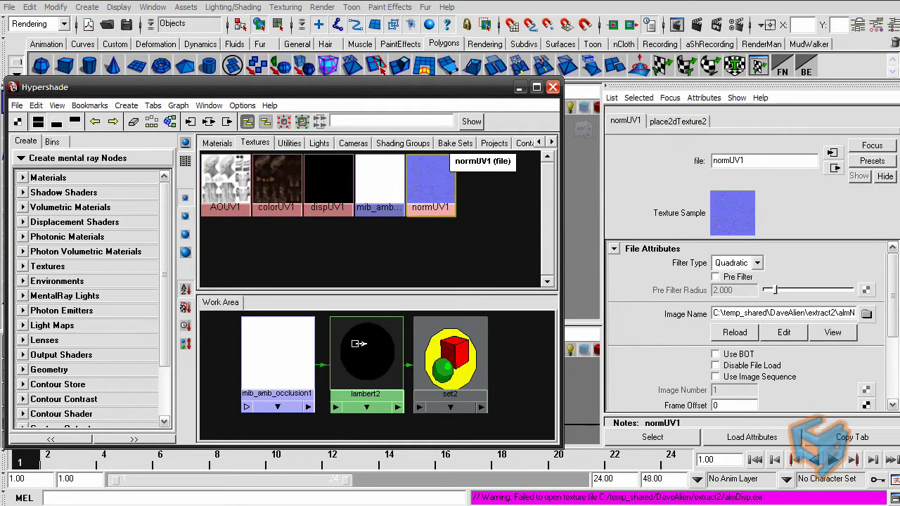
{"action": "left_click", "coordinate": [359, 343]}
{"action": "left_click", "coordinate": [208, 121]}
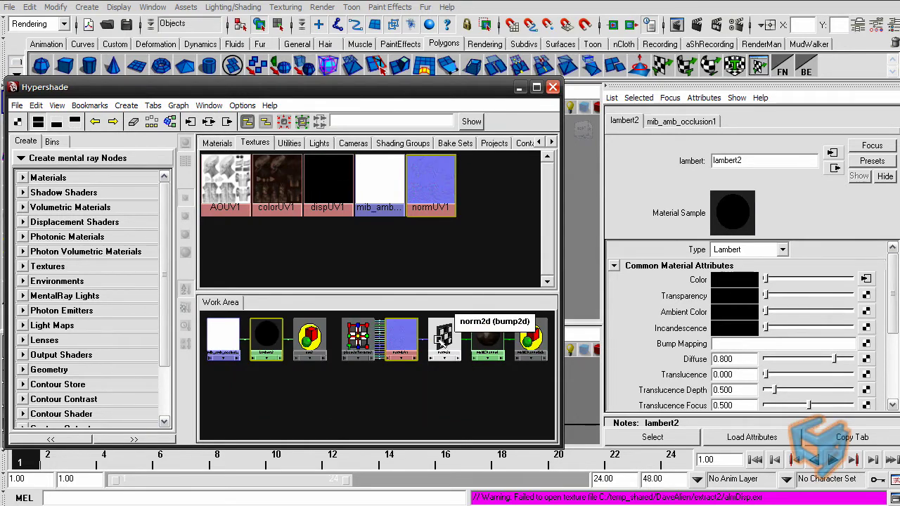
{"action": "middle_click_drag", "start_coordinate": [443, 342], "coordinate": [772, 345]}
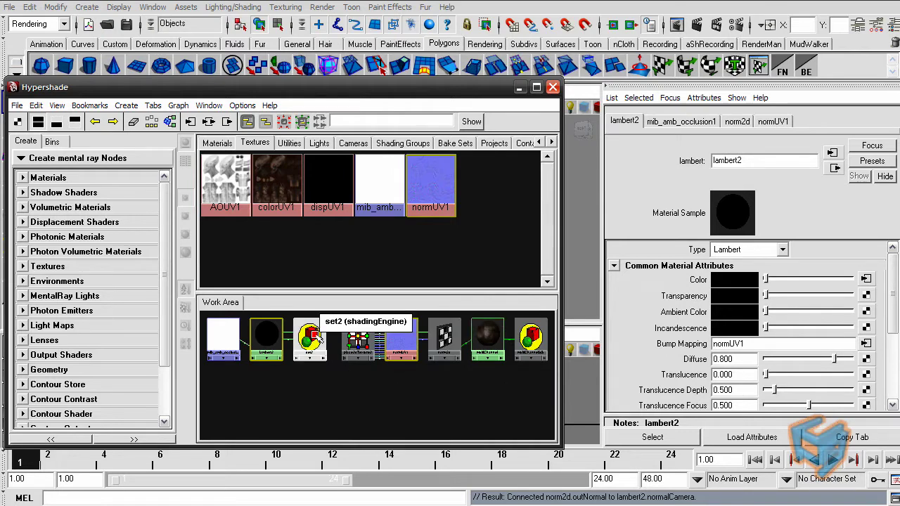
Graph the input and output connections of the multiChannel material and rearrange the graph
{"action": "left_click", "coordinate": [478, 373]}
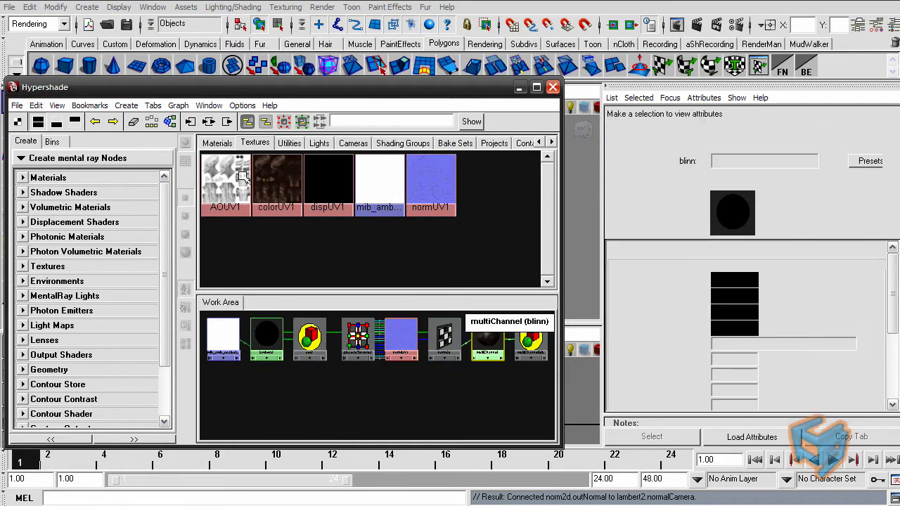
{"action": "left_click", "coordinate": [209, 122]}
{"action": "middle_click_drag", "start_coordinate": [395, 344], "coordinate": [421, 325], "text": "alt"}
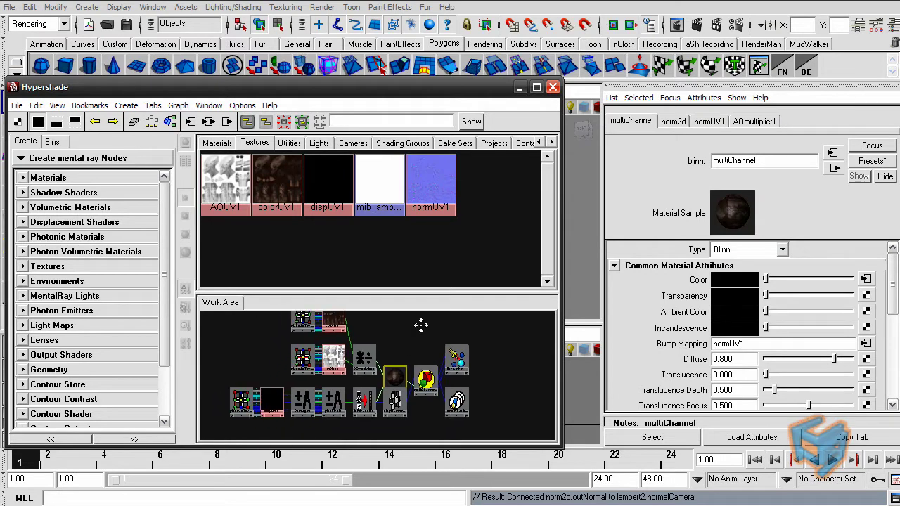
{"action": "left_click_drag", "start_coordinate": [413, 424], "coordinate": [246, 406]}
{"action": "left_click", "coordinate": [269, 385]}
{"action": "left_click_drag", "start_coordinate": [406, 411], "coordinate": [344, 419]}
{"action": "left_click_drag", "start_coordinate": [325, 400], "coordinate": [325, 421]}
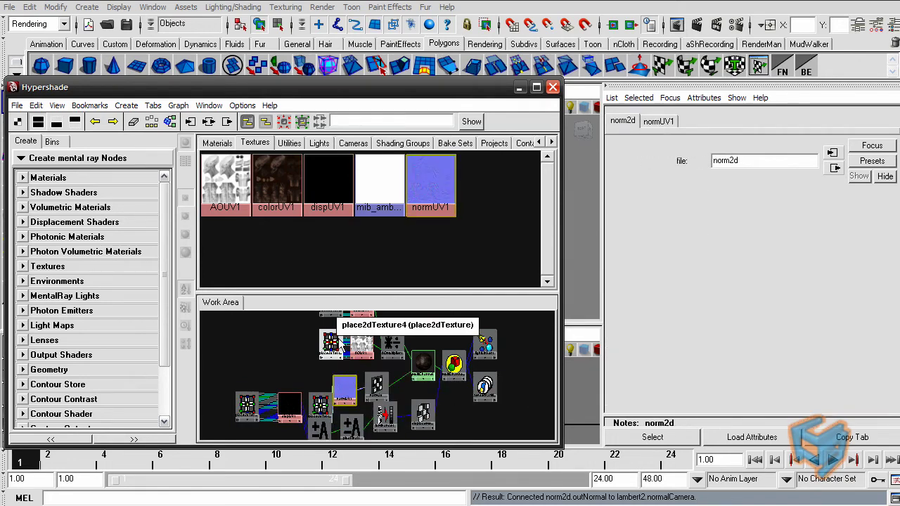
{"action": "left_click", "coordinate": [178, 106]}
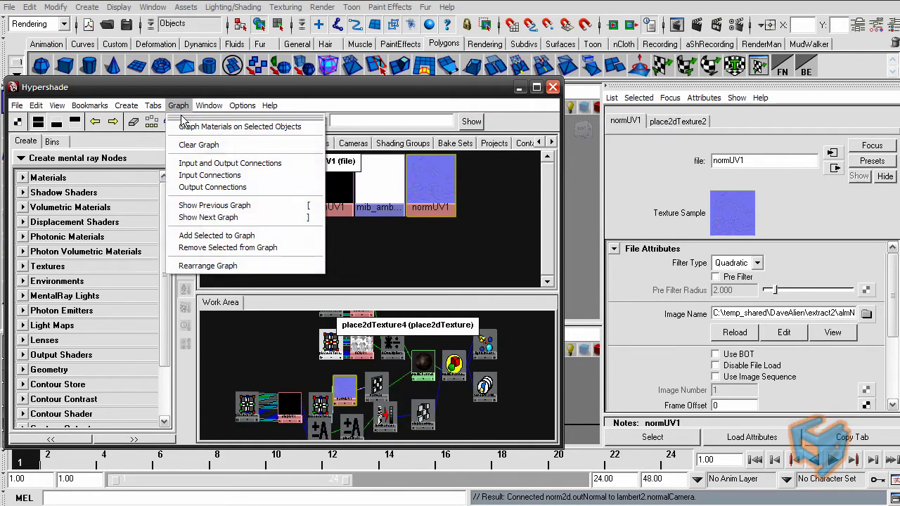
{"action": "left_click", "coordinate": [204, 266]}
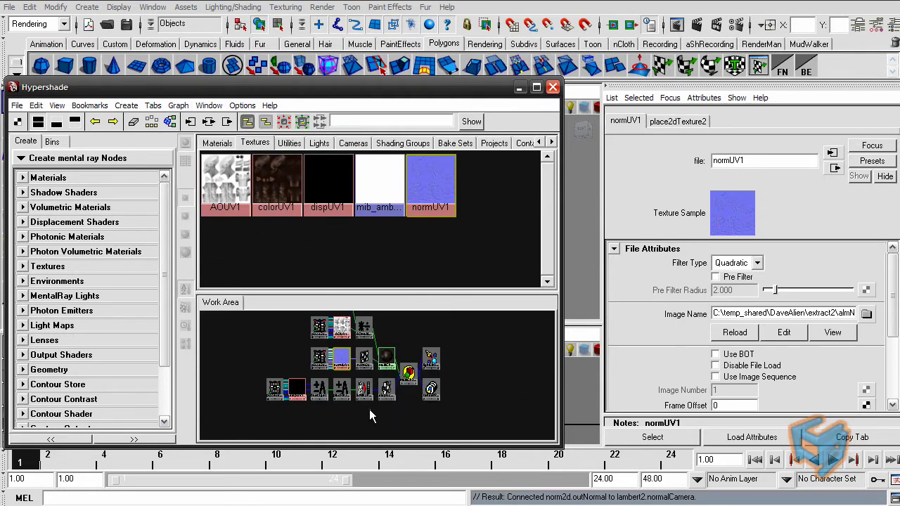
Delete the three utility nodes between the dispUV1 texture and displacementShader1
{"action": "left_click_drag", "start_coordinate": [370, 409], "coordinate": [320, 383]}
{"action": "key", "text": "Delete"}
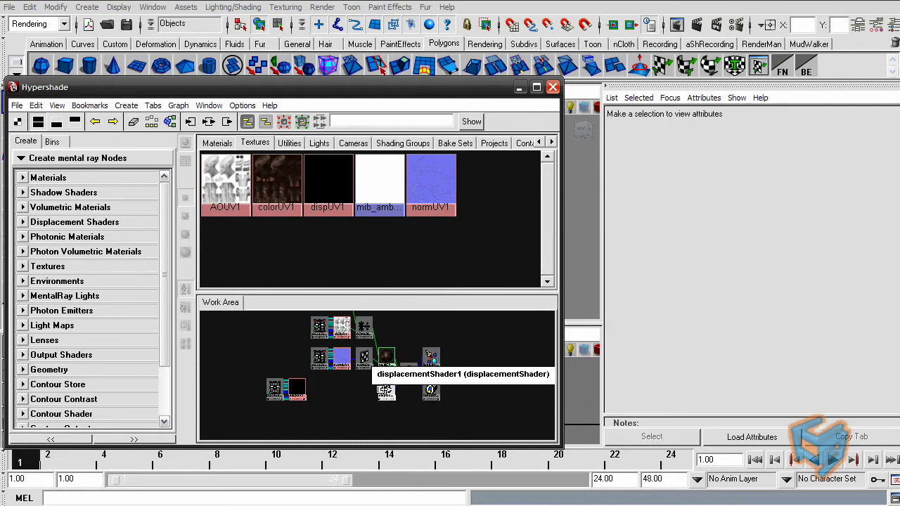
Connect the dispUV1 texture to displacementShader1 with the default connection and move the displacement nodes closer together
{"action": "left_click_drag", "start_coordinate": [387, 390], "coordinate": [373, 391]}
{"action": "middle_click_drag", "start_coordinate": [300, 389], "coordinate": [376, 390]}
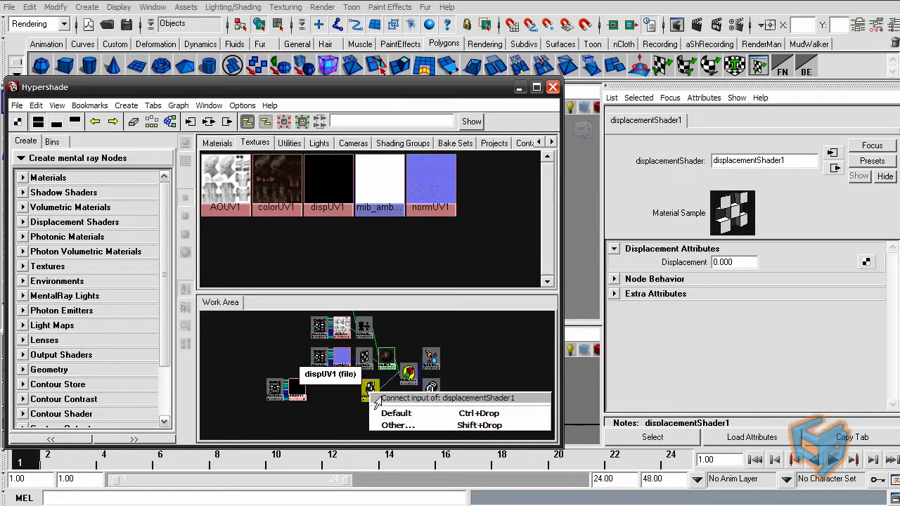
{"action": "left_click", "coordinate": [397, 412]}
{"action": "mouse_move", "coordinate": [296, 387]}
{"action": "left_mouse_down"}
{"action": "mouse_move", "coordinate": [327, 386]}
{"action": "mouse_move", "coordinate": [279, 387]}
{"action": "mouse_move", "coordinate": [306, 388]}
{"action": "left_mouse_up"}
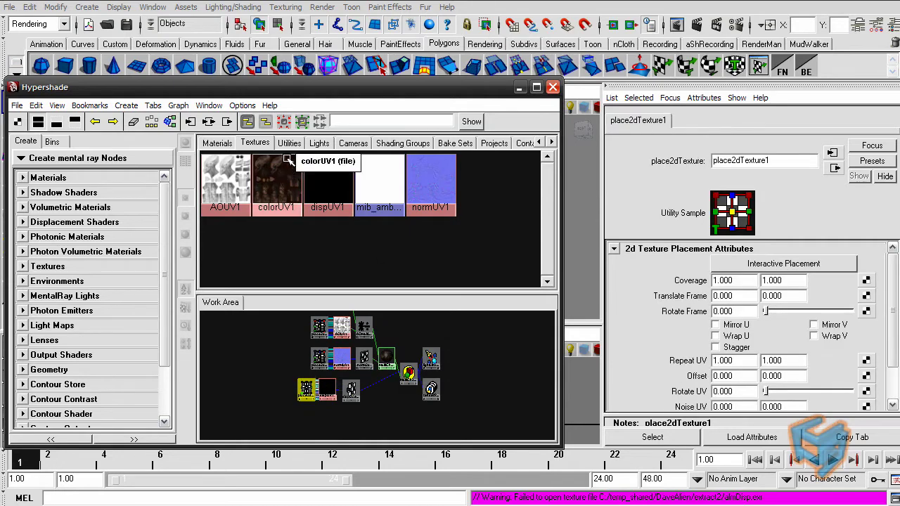
Rename the lambert2 material as AOshader
{"action": "left_click", "coordinate": [220, 144]}
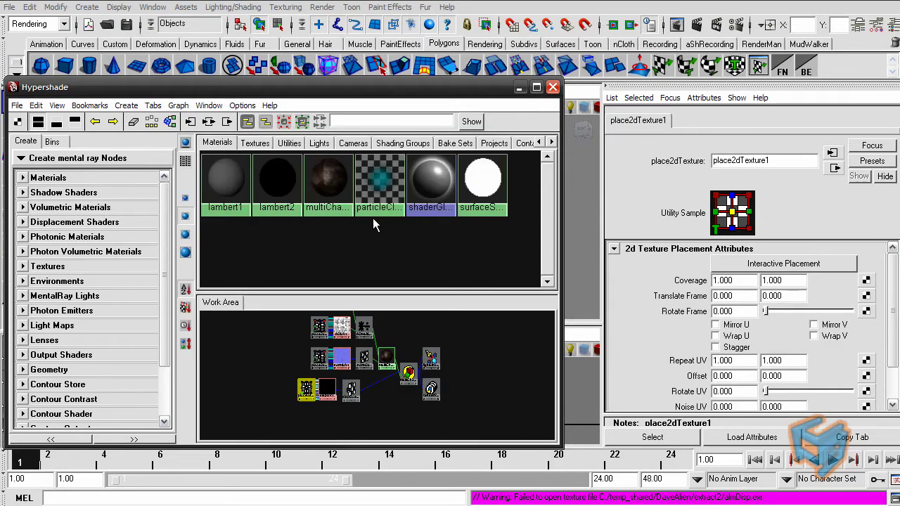
{"action": "left_click", "coordinate": [489, 185]}
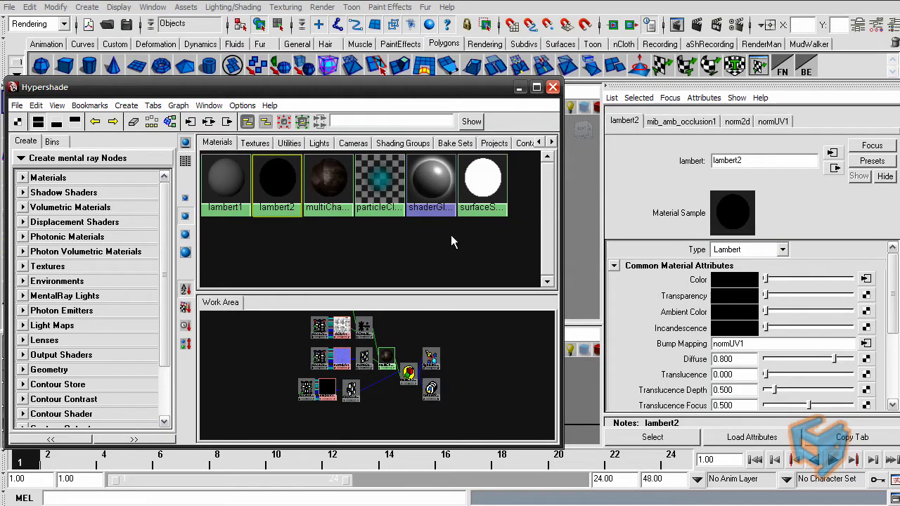
{"action": "left_click_drag", "start_coordinate": [755, 160], "coordinate": [628, 167]}
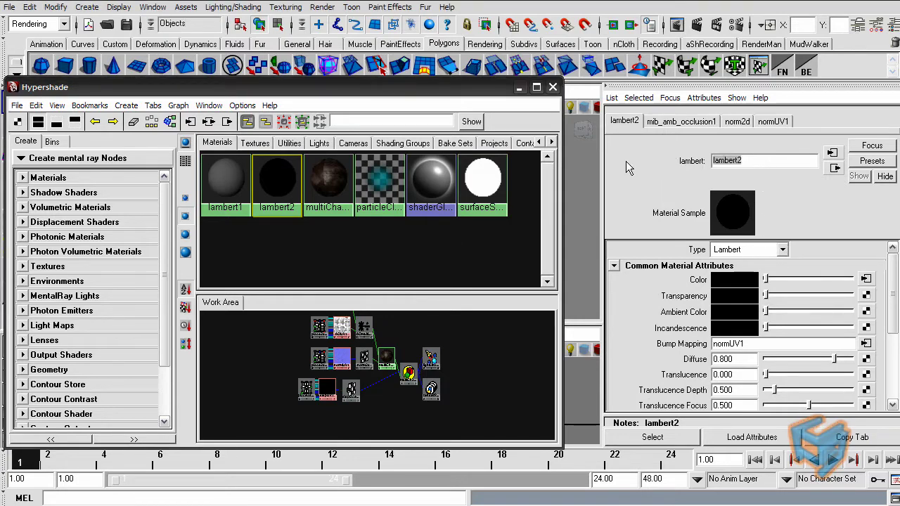
{"action": "type", "text": "AO"}
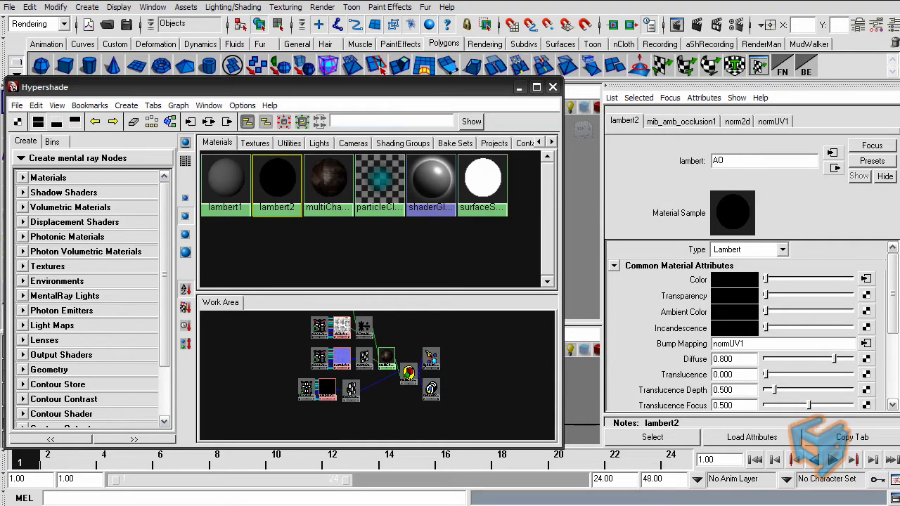
{"action": "type", "text": "shader"}
{"action": "key", "text": "Return"}
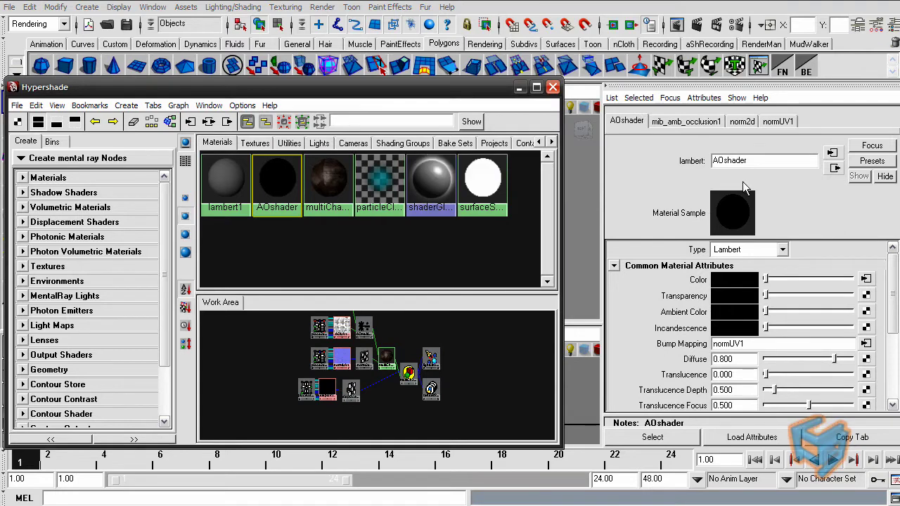
Add a file texture as the displacement material of AOshader's shading group and load almDisp.exr into it
{"action": "left_click", "coordinate": [836, 168]}
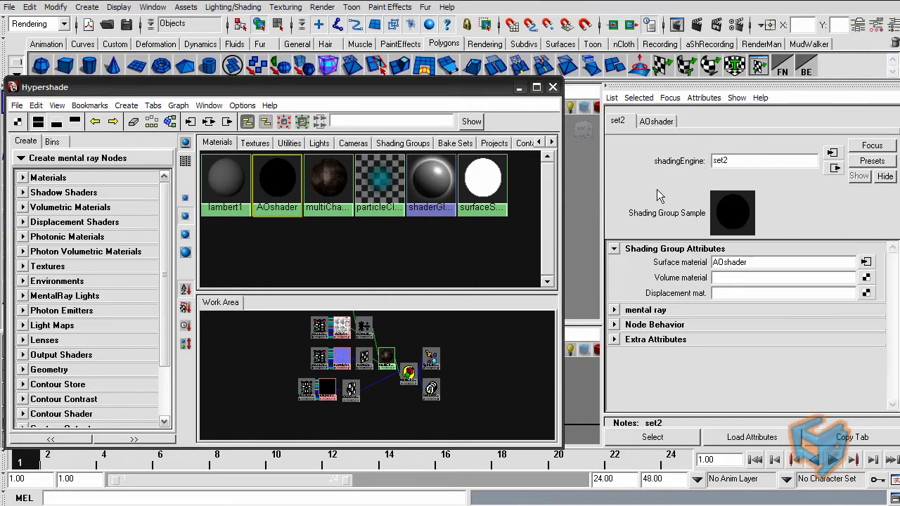
{"action": "left_click", "coordinate": [866, 293]}
{"action": "left_click", "coordinate": [824, 304]}
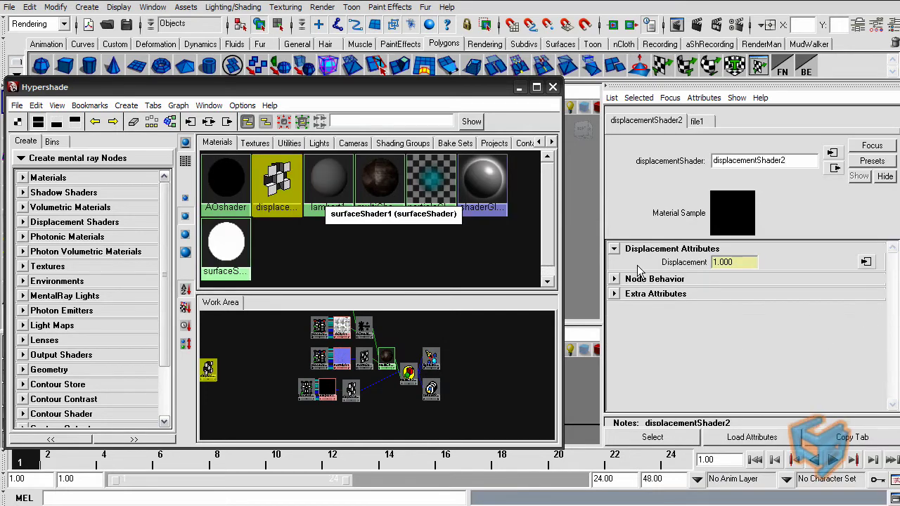
{"action": "left_click", "coordinate": [866, 314]}
{"action": "left_click", "coordinate": [306, 213]}
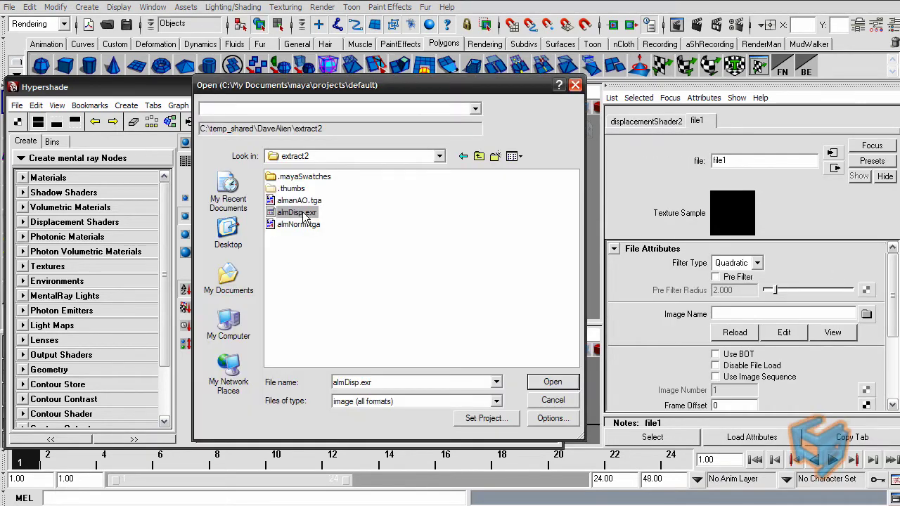
{"action": "double_click", "coordinate": [304, 214]}
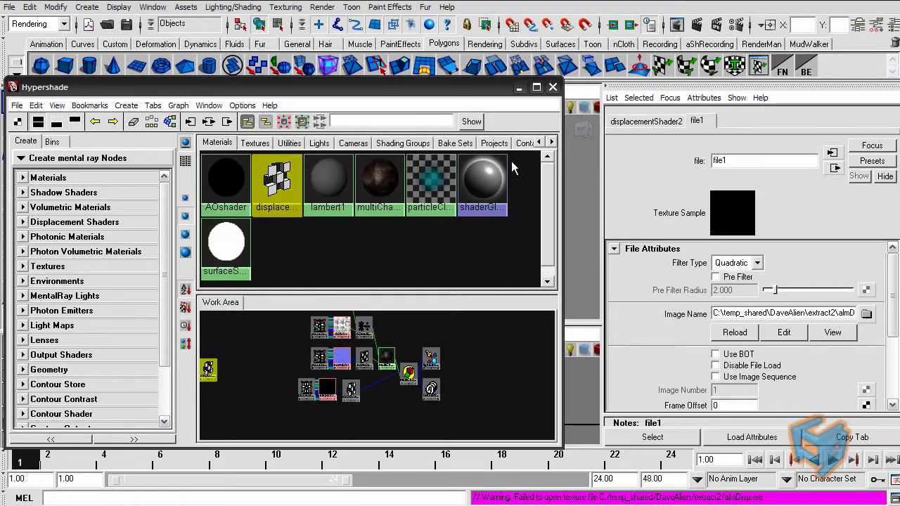
Close the Hypershade, bring the AO render into view and open the mib_amb_occlusion1 attributes through the bust's material
{"action": "left_click", "coordinate": [552, 86]}
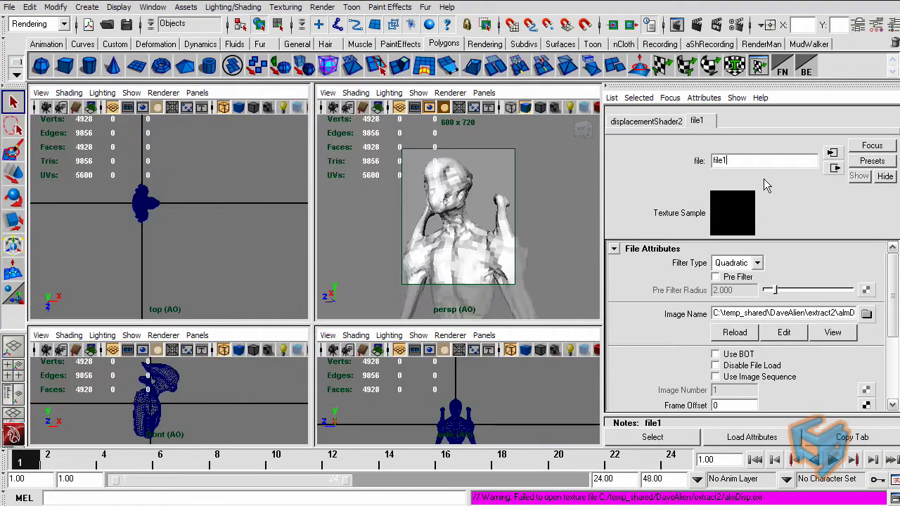
{"action": "left_click", "coordinate": [890, 24]}
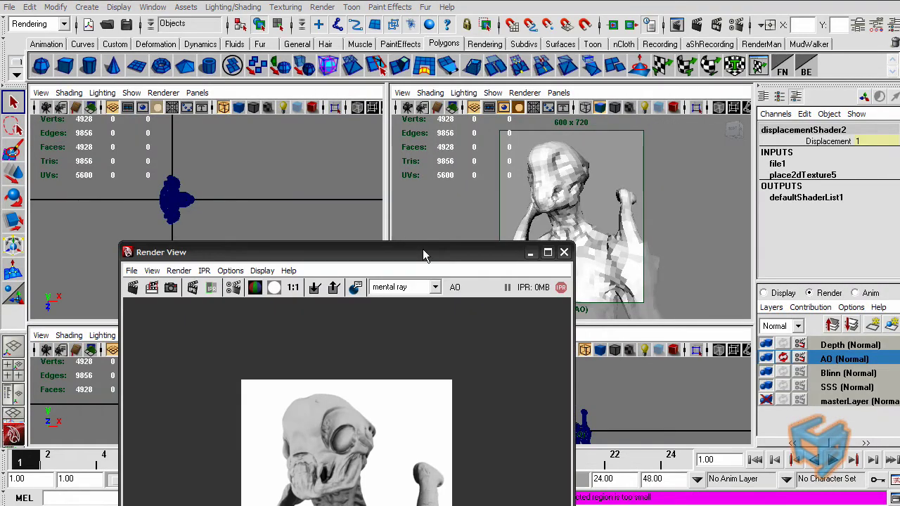
{"action": "left_click_drag", "start_coordinate": [422, 252], "coordinate": [386, 111]}
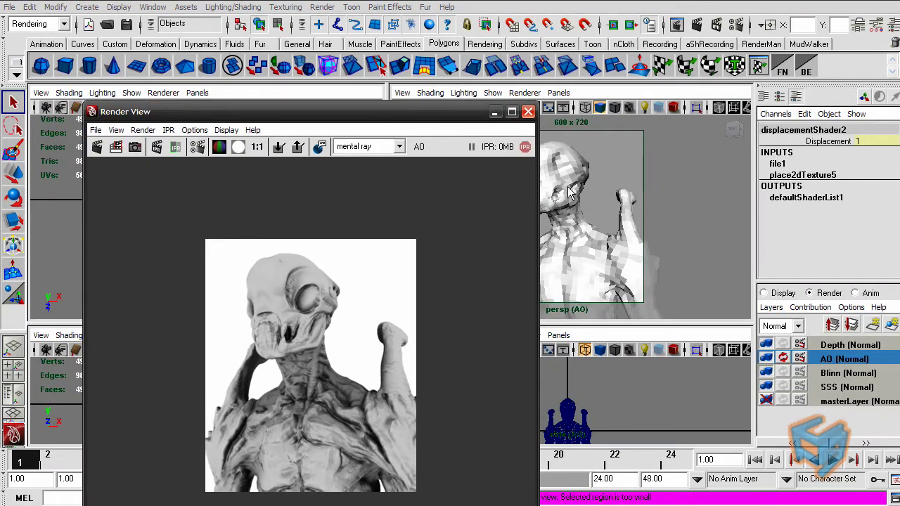
{"action": "left_click", "coordinate": [573, 244]}
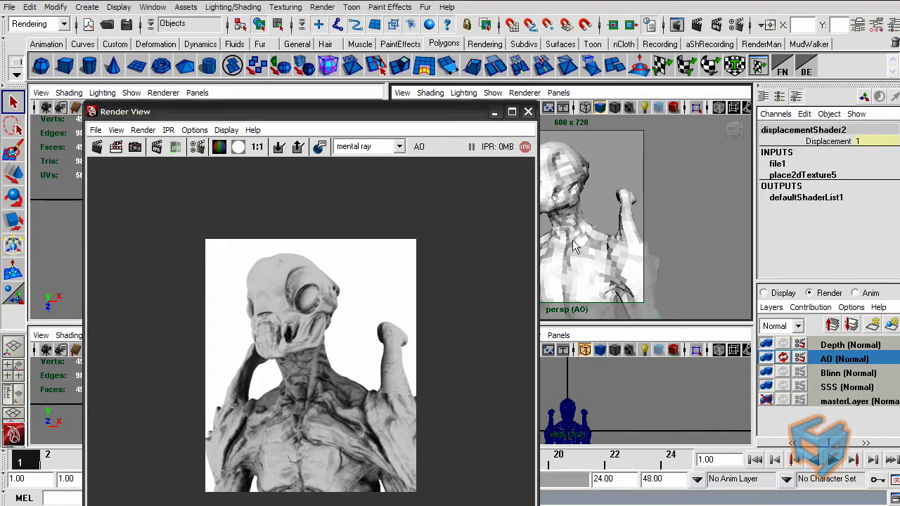
{"action": "right_click_drag", "start_coordinate": [574, 246], "coordinate": [568, 428]}
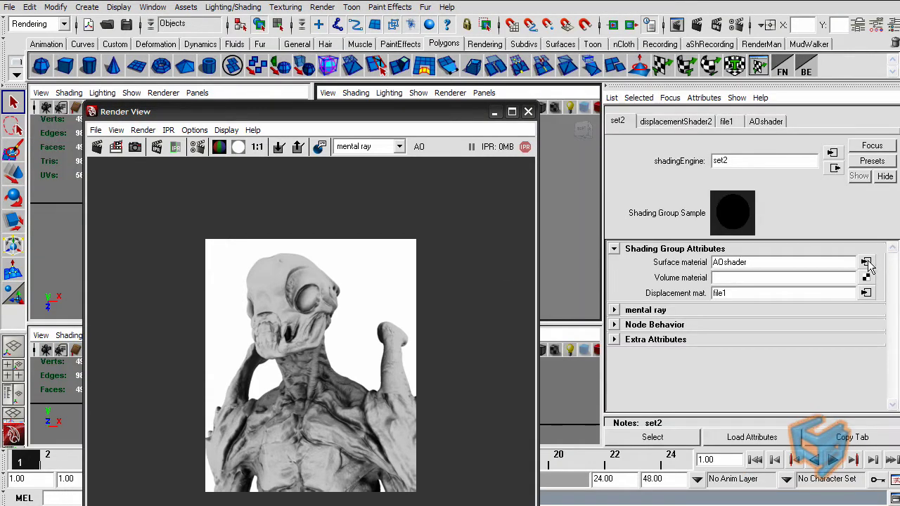
{"action": "left_click", "coordinate": [864, 262]}
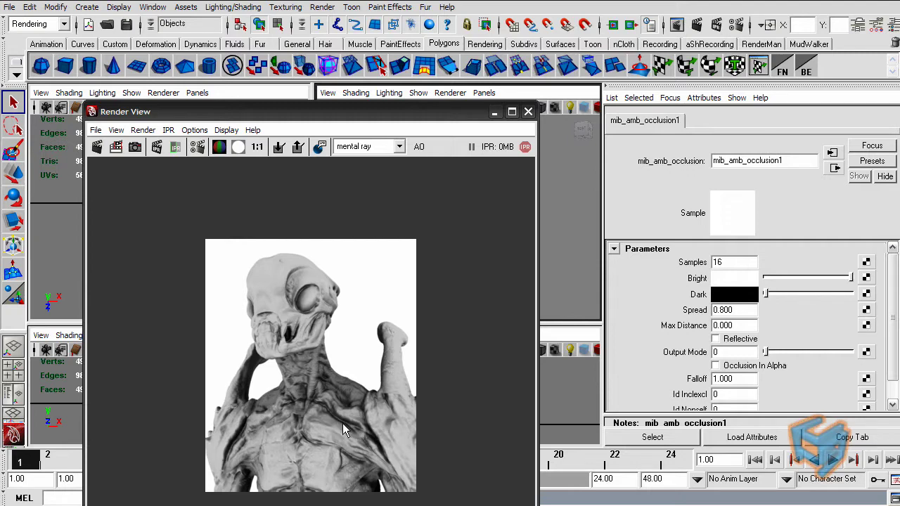
Set the Spread of mib_amb_occlusion1 to 0.2
{"action": "double_click", "coordinate": [730, 312]}
{"action": "type", "text": "0.2"}
{"action": "key", "text": "Return"}
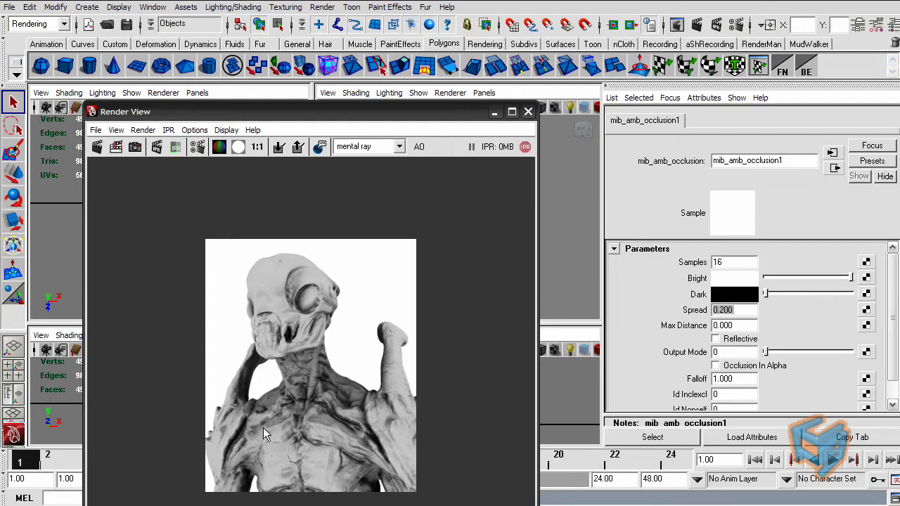
{"action": "left_click_drag", "start_coordinate": [369, 118], "coordinate": [375, 61]}
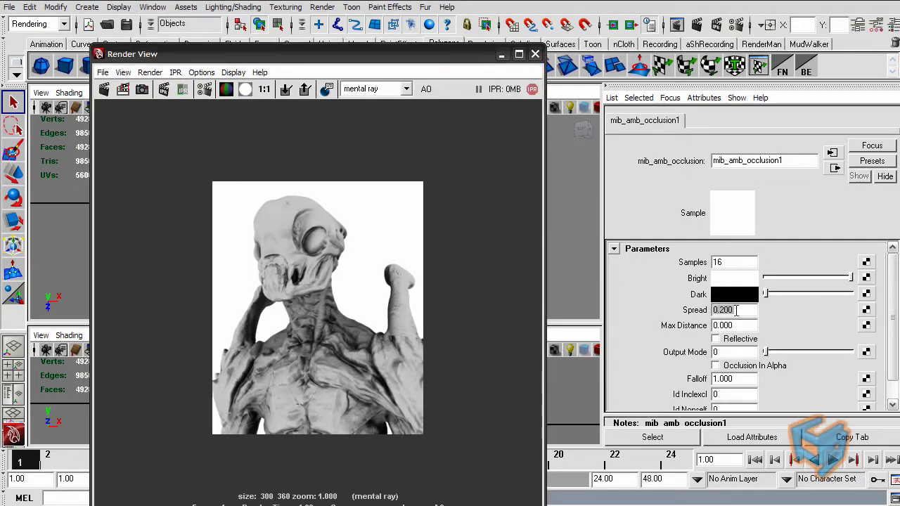
Set the Spread of mib_amb_occlusion1 to 0.4 and the Diffuse of AOshader to 1.000
{"action": "type", "text": "0.4"}
{"action": "key", "text": "Return"}
{"action": "left_click", "coordinate": [287, 90]}
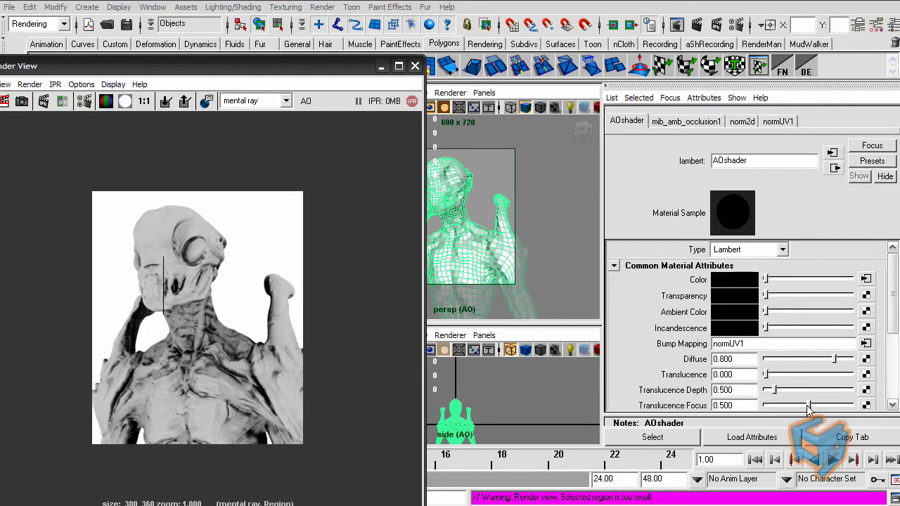
{"action": "left_click_drag", "start_coordinate": [846, 360], "coordinate": [854, 359]}
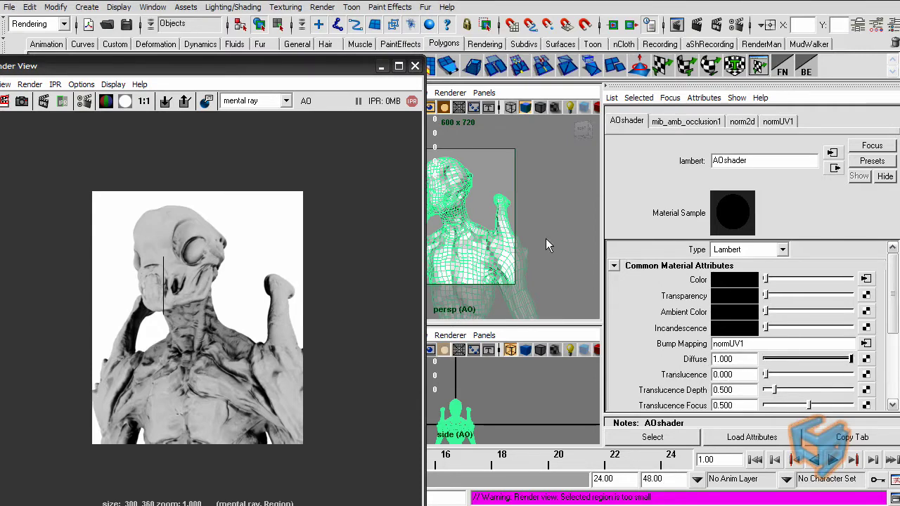
Select the bust mesh and set N Subdivisions to 2 in its mental ray subdivision approximation
{"action": "left_click", "coordinate": [487, 181]}
{"action": "left_click", "coordinate": [469, 188]}
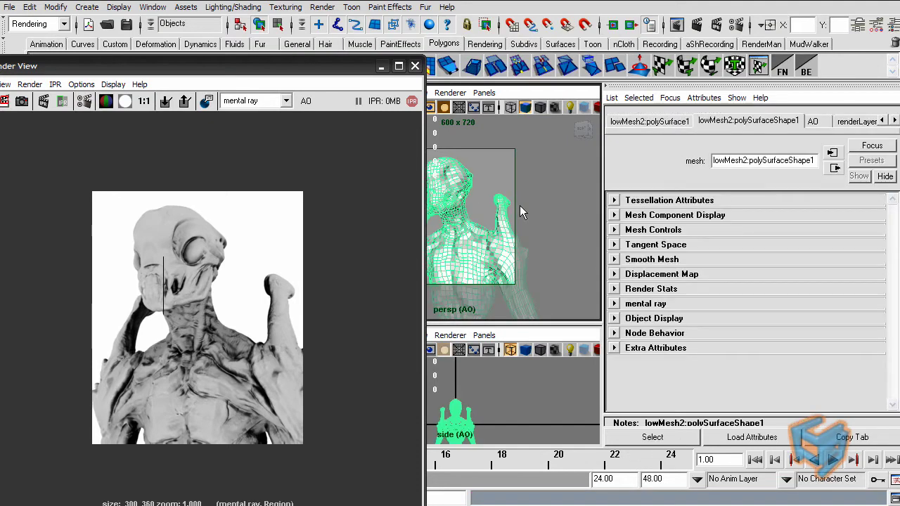
{"action": "left_click", "coordinate": [614, 347]}
{"action": "left_click", "coordinate": [869, 365]}
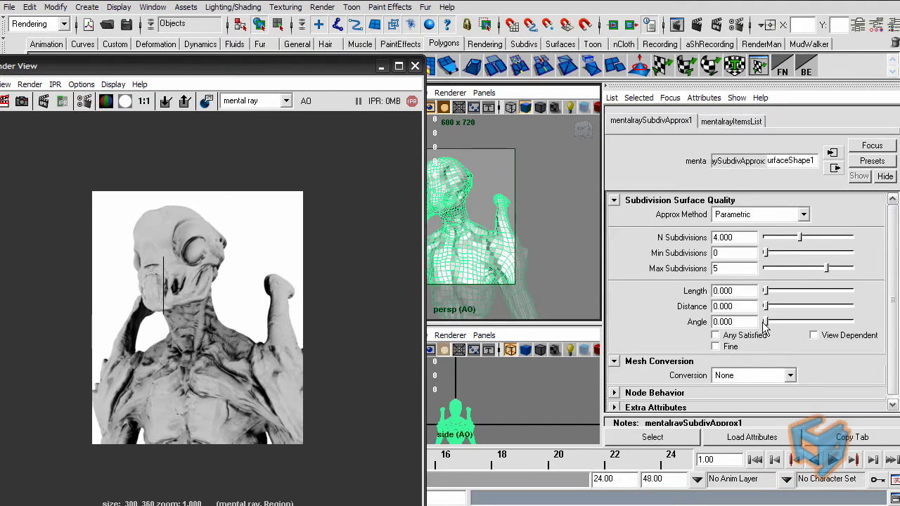
{"action": "double_click", "coordinate": [747, 239]}
{"action": "type", "text": "2"}
{"action": "key", "text": "Return"}
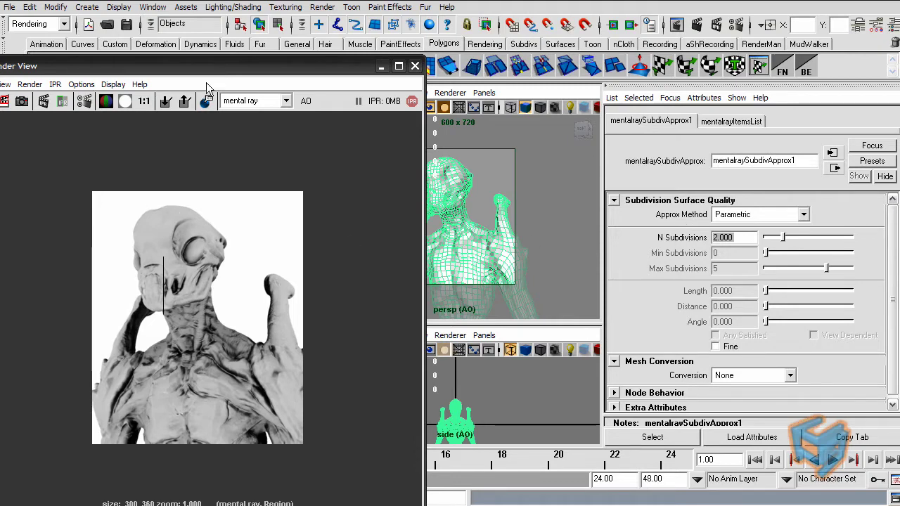
Render the whole frame of the AO layer as a region and save the scene
{"action": "left_click_drag", "start_coordinate": [226, 66], "coordinate": [280, 54]}
{"action": "left_click_drag", "start_coordinate": [110, 154], "coordinate": [429, 482]}
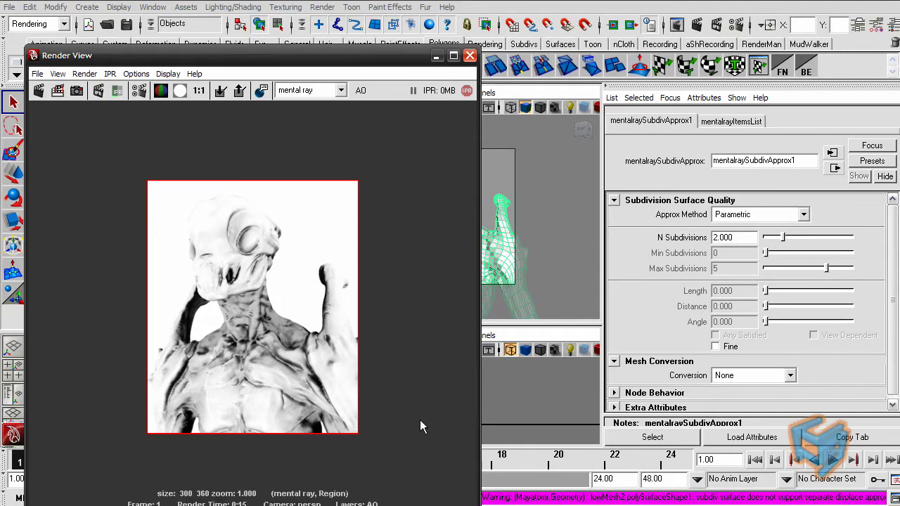
{"action": "left_click", "coordinate": [469, 55]}
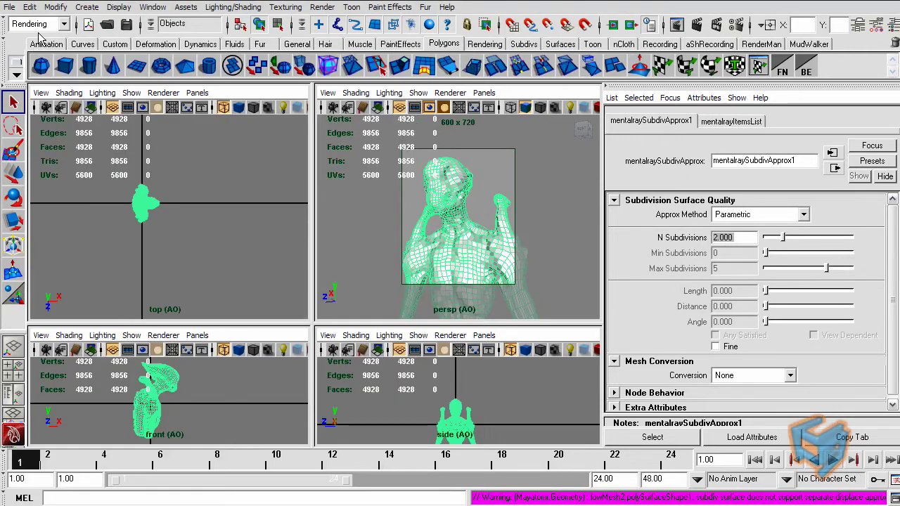
{"action": "left_click", "coordinate": [9, 7]}
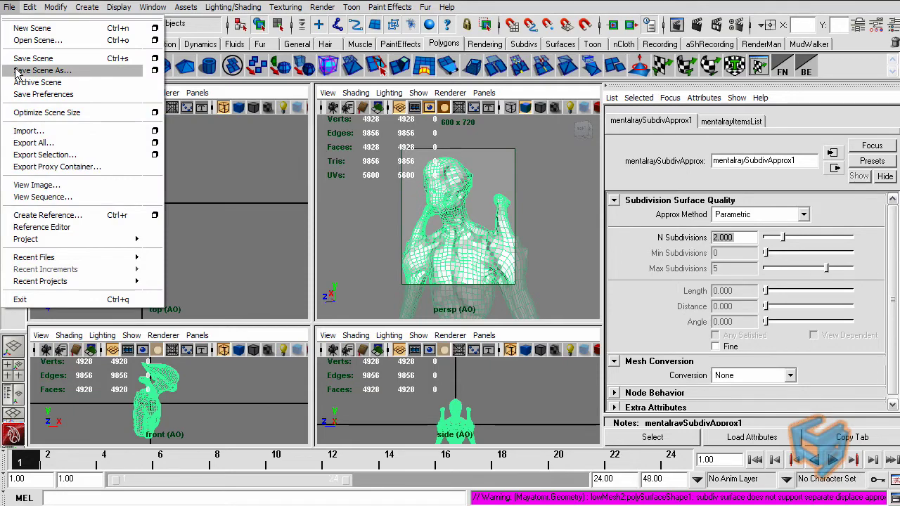
{"action": "left_click", "coordinate": [28, 58]}
Switch to the Blinn layer and render a region around the creature's head to check the material
{"action": "left_click", "coordinate": [824, 376]}
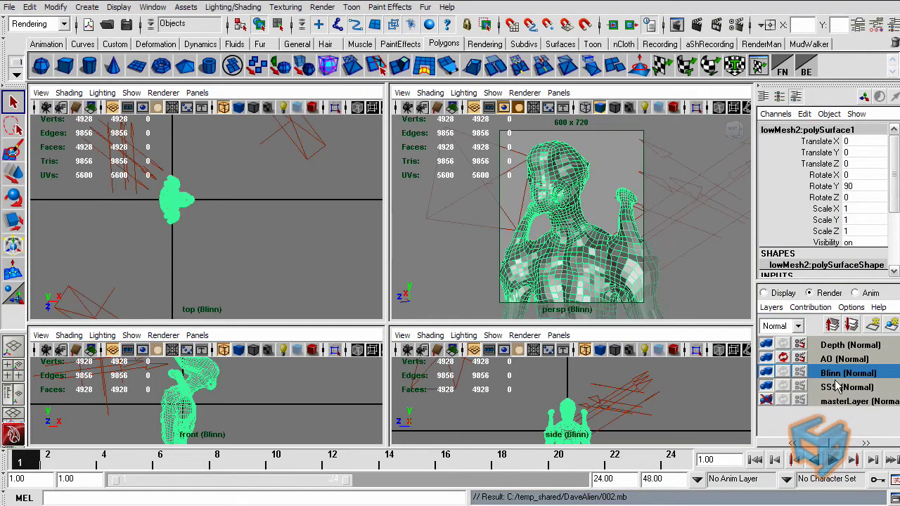
{"action": "left_click", "coordinate": [153, 7]}
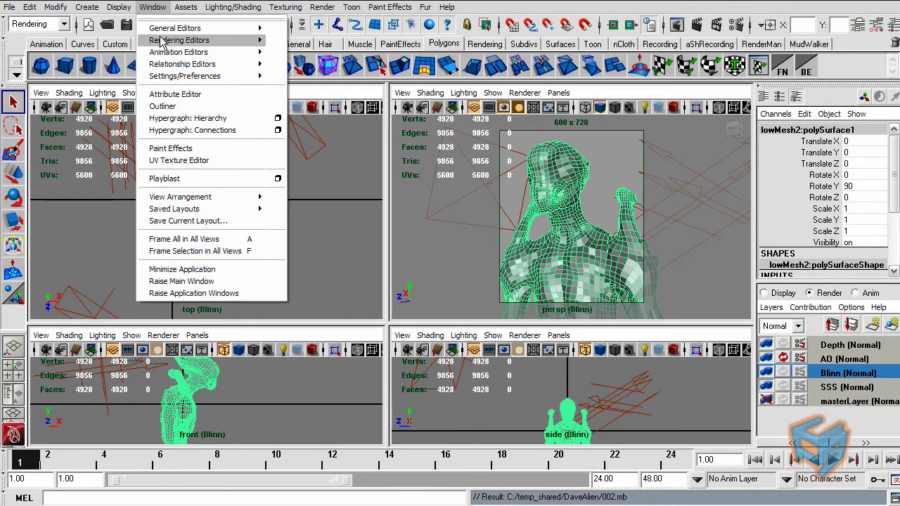
{"action": "mouse_move", "coordinate": [237, 38]}
{"action": "left_click", "coordinate": [292, 46]}
{"action": "left_click_drag", "start_coordinate": [175, 200], "coordinate": [307, 295]}
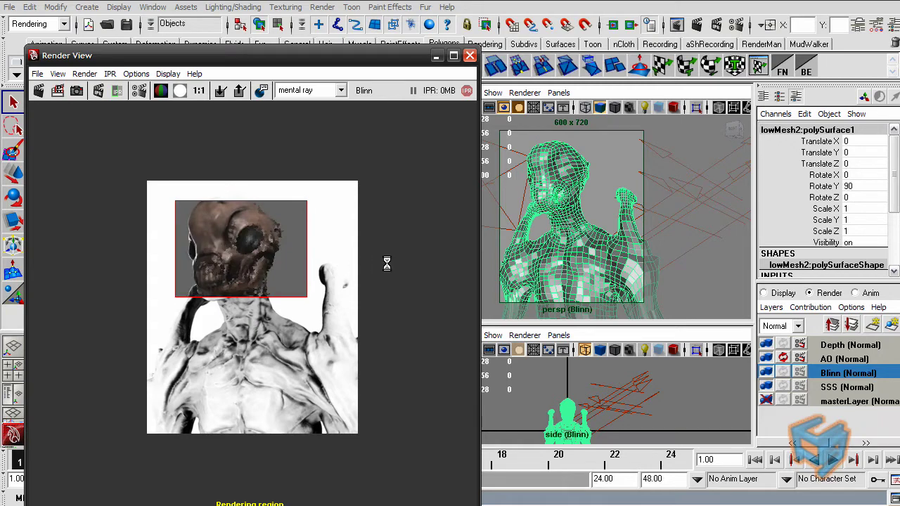
{"action": "left_click", "coordinate": [356, 272]}
{"action": "left_click", "coordinate": [469, 55]}
Switch to the SSS layer and assign a new misss_fast_simple_maya material to the bust
{"action": "left_click", "coordinate": [846, 387]}
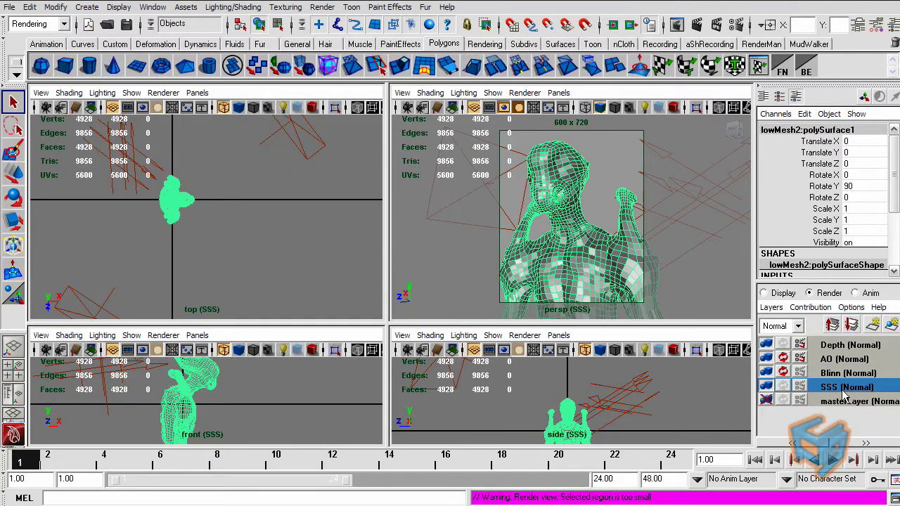
{"action": "left_click", "coordinate": [152, 7]}
{"action": "mouse_move", "coordinate": [172, 42]}
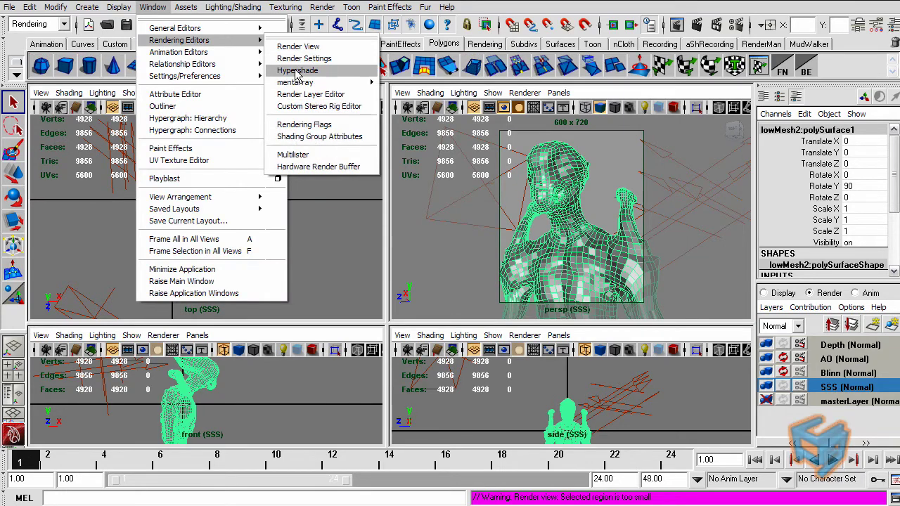
{"action": "left_click", "coordinate": [303, 70]}
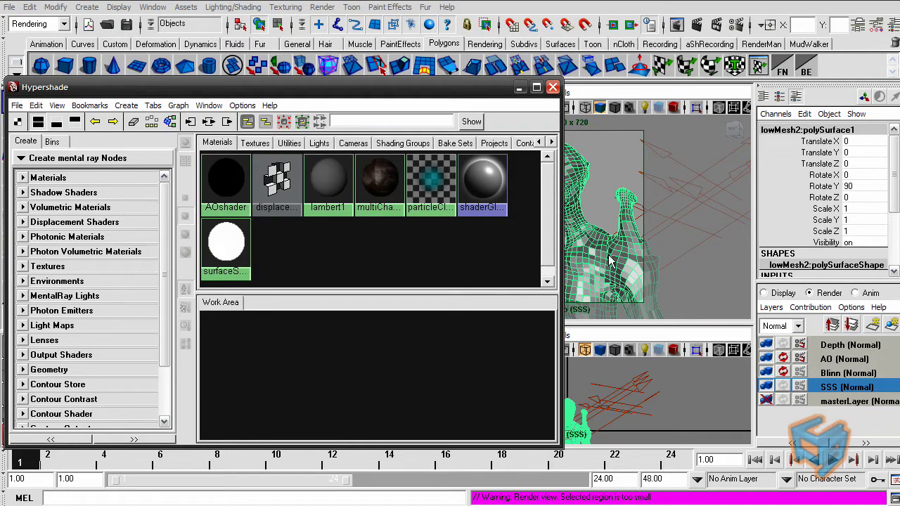
{"action": "right_click_drag", "start_coordinate": [592, 270], "coordinate": [703, 505]}
{"action": "left_click_drag", "start_coordinate": [467, 90], "coordinate": [515, 239]}
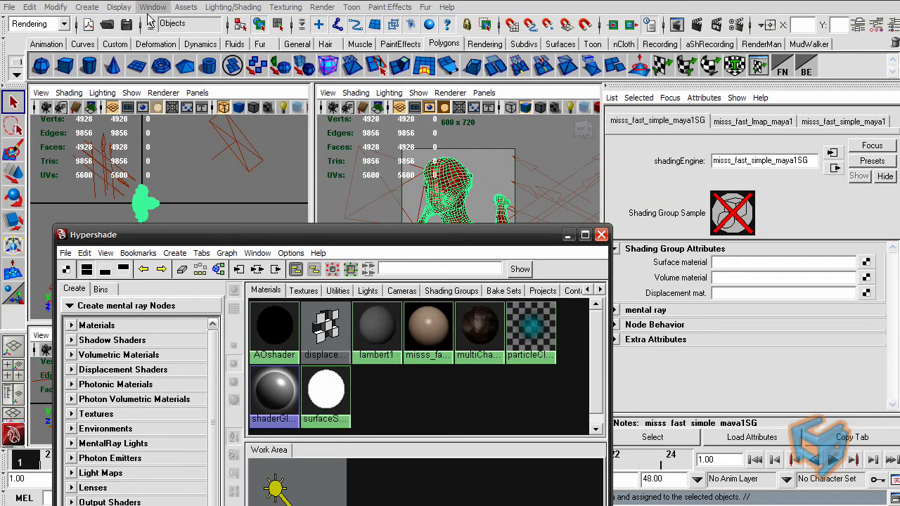
Open the Render View and render the bust with the new subsurface material in the SSS layer
{"action": "left_click", "coordinate": [153, 7]}
{"action": "mouse_move", "coordinate": [180, 40]}
{"action": "left_click", "coordinate": [290, 40]}
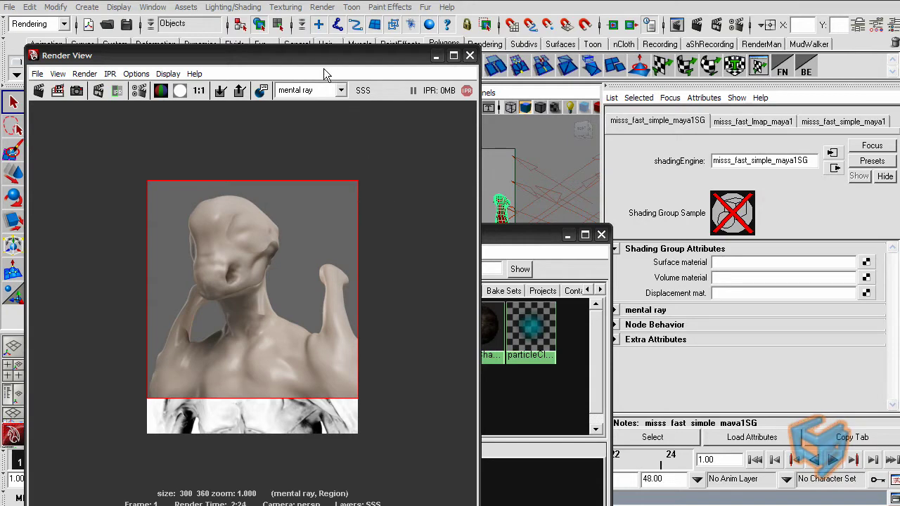
Close the rendered image and graph the shading network of the misss_fast_simple_maya1 material in the Hypershade work area
{"action": "left_click_drag", "start_coordinate": [325, 62], "coordinate": [394, 98]}
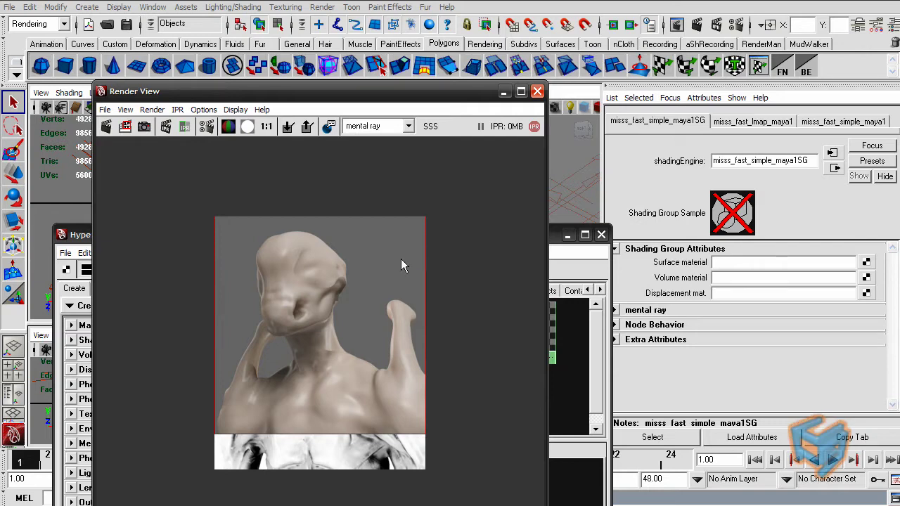
{"action": "left_click_drag", "start_coordinate": [328, 92], "coordinate": [459, 177]}
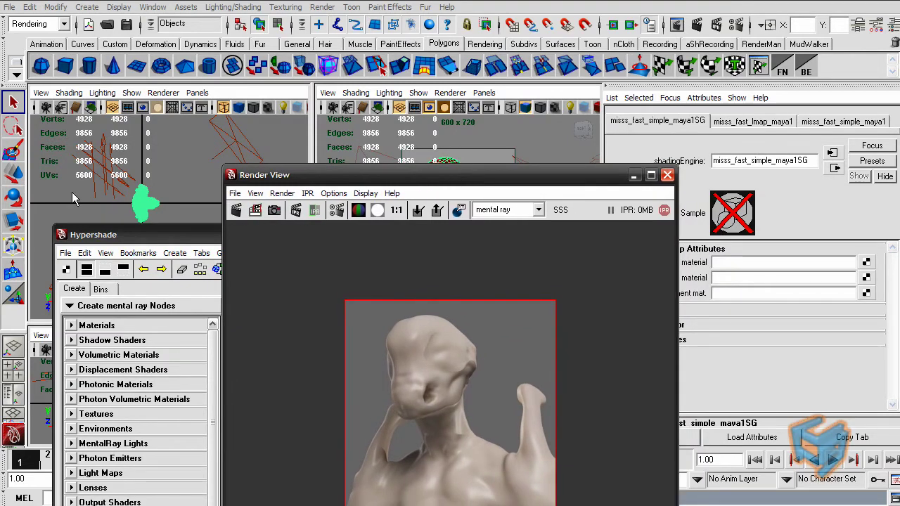
{"action": "left_click", "coordinate": [667, 175]}
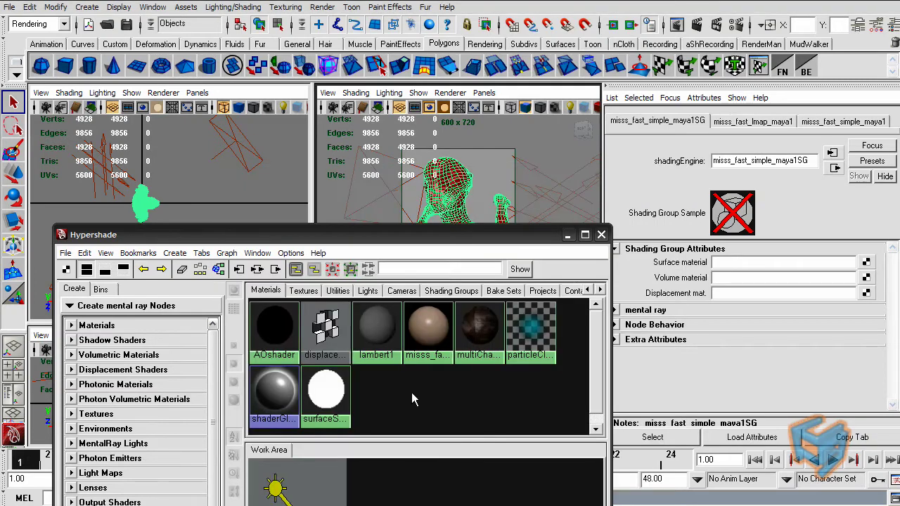
{"action": "left_click", "coordinate": [415, 342]}
{"action": "left_click", "coordinate": [275, 270]}
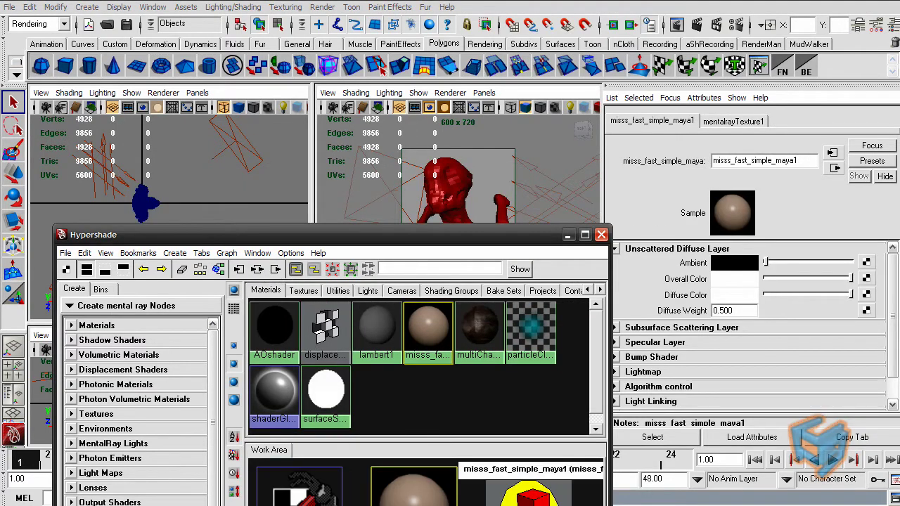
Connect displacementShader2 as the displacement material of the misss_fast_simple_maya1SG shading group and inspect the connected file1 texture
{"action": "left_click", "coordinate": [531, 485]}
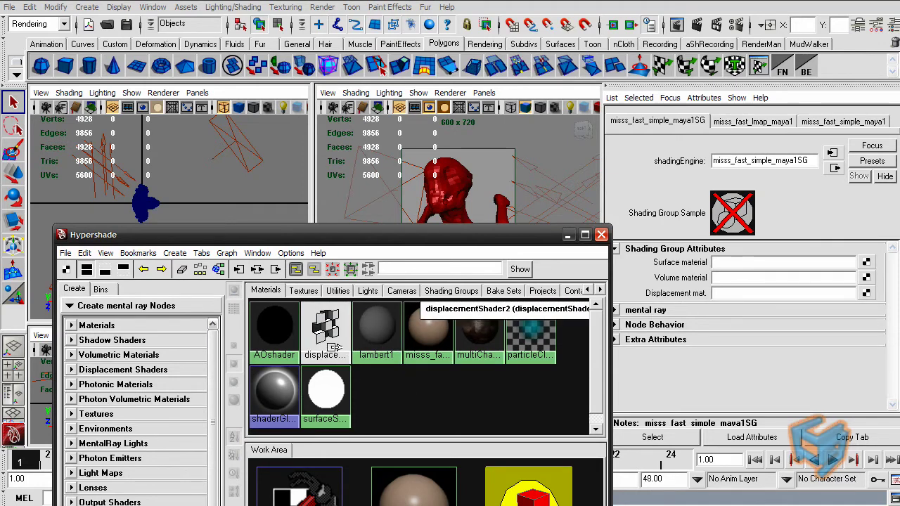
{"action": "middle_click_drag", "start_coordinate": [333, 329], "coordinate": [667, 298]}
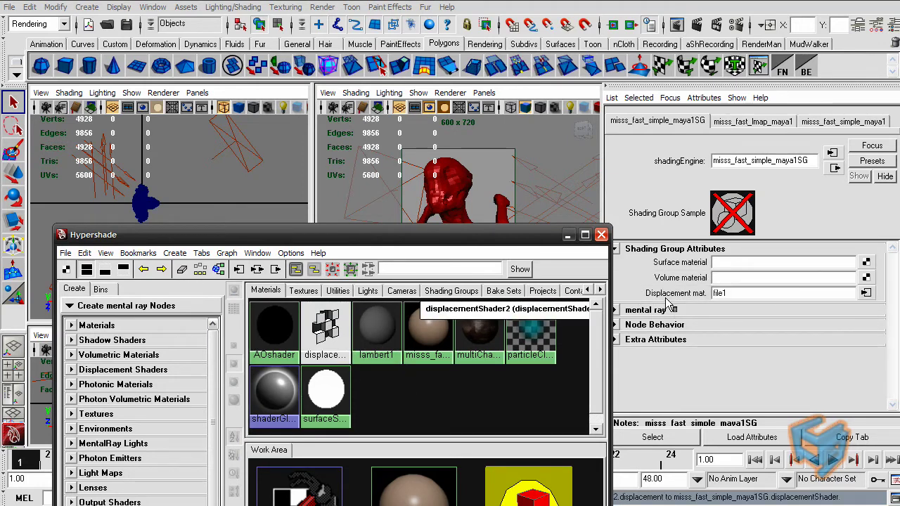
{"action": "left_click", "coordinate": [864, 293]}
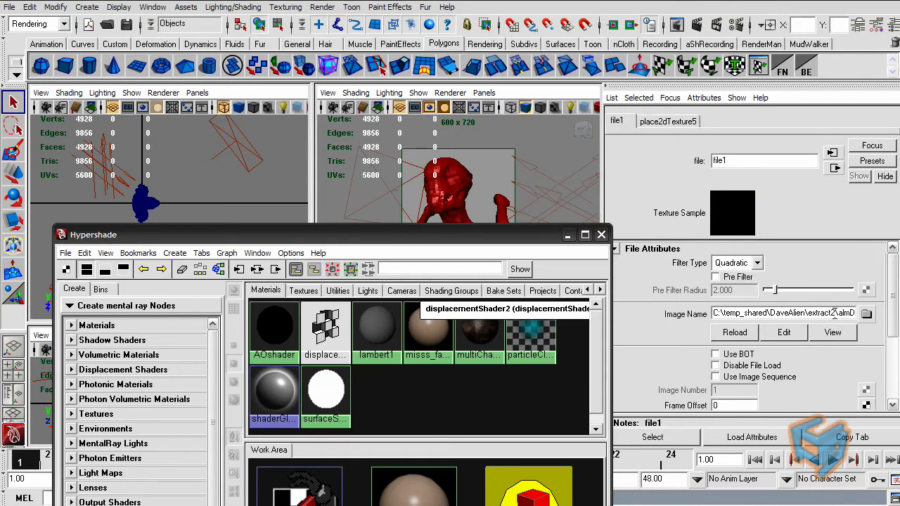
Connect the colorUV1 texture to the Front SSS Color of the misss_fast_simple_maya1 material
{"action": "left_click", "coordinate": [427, 329]}
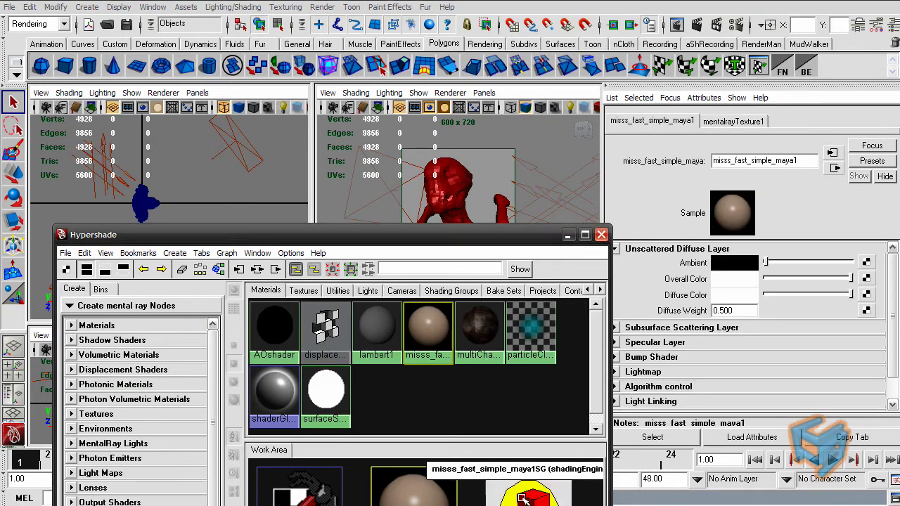
{"action": "left_click_drag", "start_coordinate": [505, 234], "coordinate": [470, 171]}
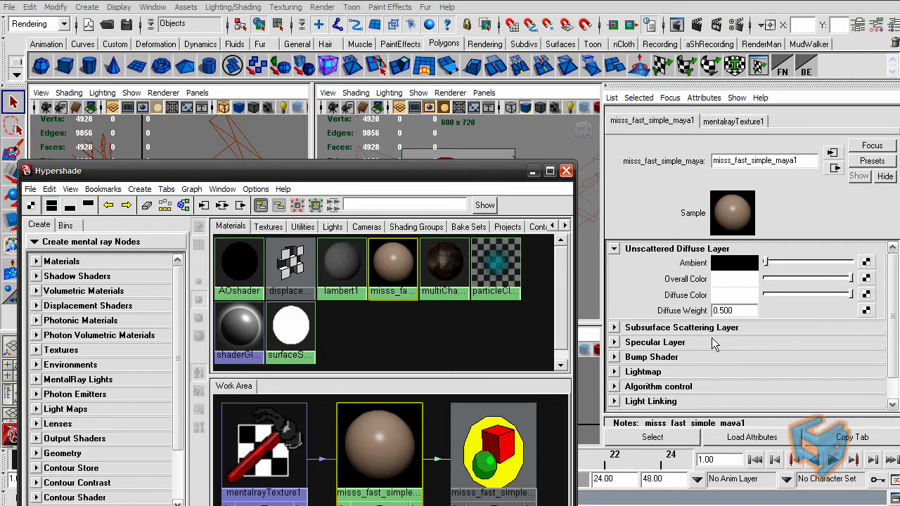
{"action": "left_click", "coordinate": [795, 329]}
{"action": "left_click_drag", "start_coordinate": [891, 305], "coordinate": [891, 332]}
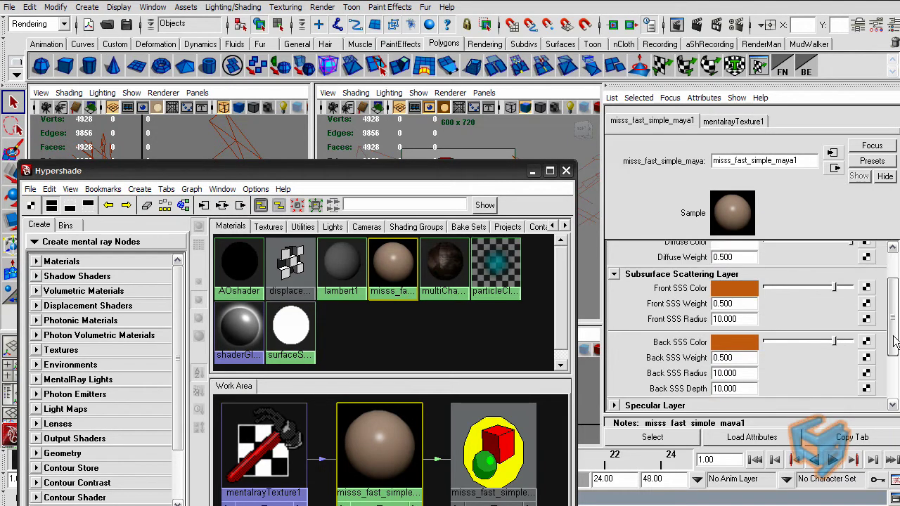
{"action": "left_click", "coordinate": [268, 227]}
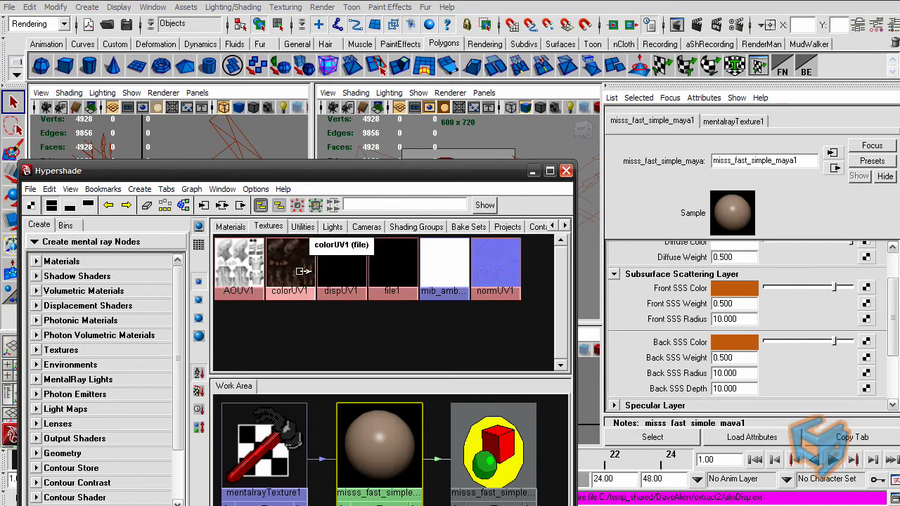
{"action": "middle_click_drag", "start_coordinate": [601, 279], "coordinate": [636, 289]}
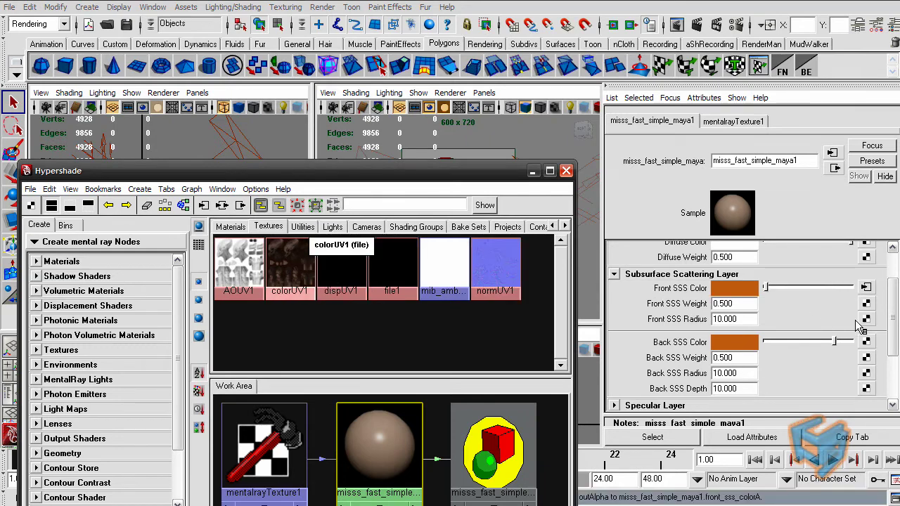
Review the material's remaining subsurface attributes and test-render the bust in the SSS layer with the displacement and color texture
{"action": "mouse_move", "coordinate": [892, 321]}
{"action": "left_mouse_down"}
{"action": "mouse_move", "coordinate": [892, 297]}
{"action": "mouse_move", "coordinate": [891, 312]}
{"action": "left_mouse_up"}
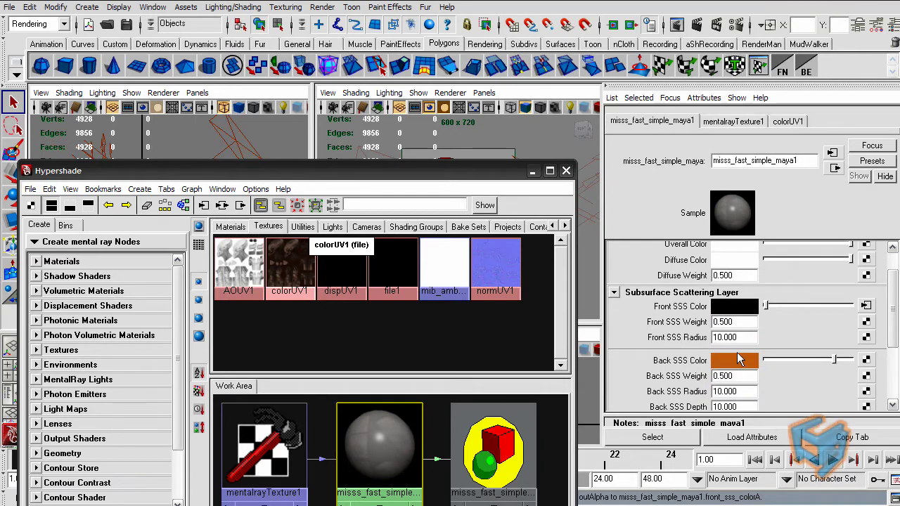
{"action": "left_click_drag", "start_coordinate": [890, 326], "coordinate": [894, 366]}
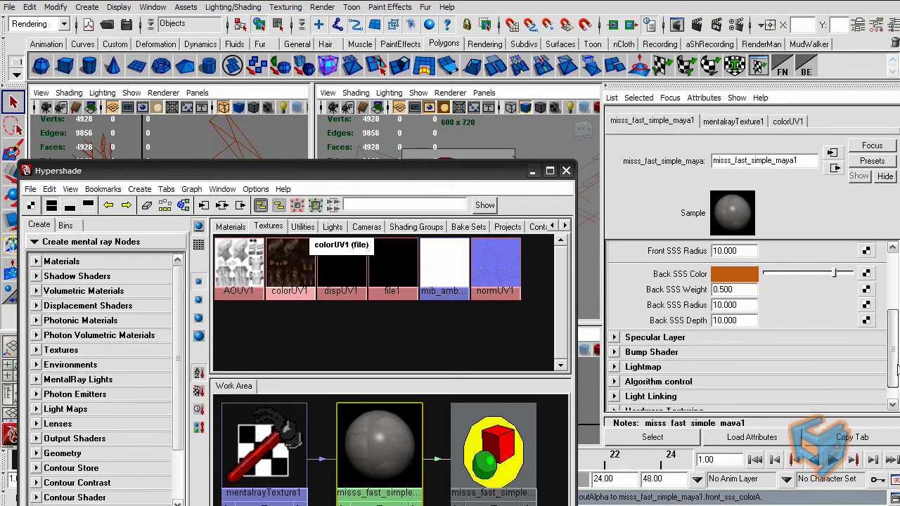
{"action": "left_click_drag", "start_coordinate": [897, 367], "coordinate": [891, 322]}
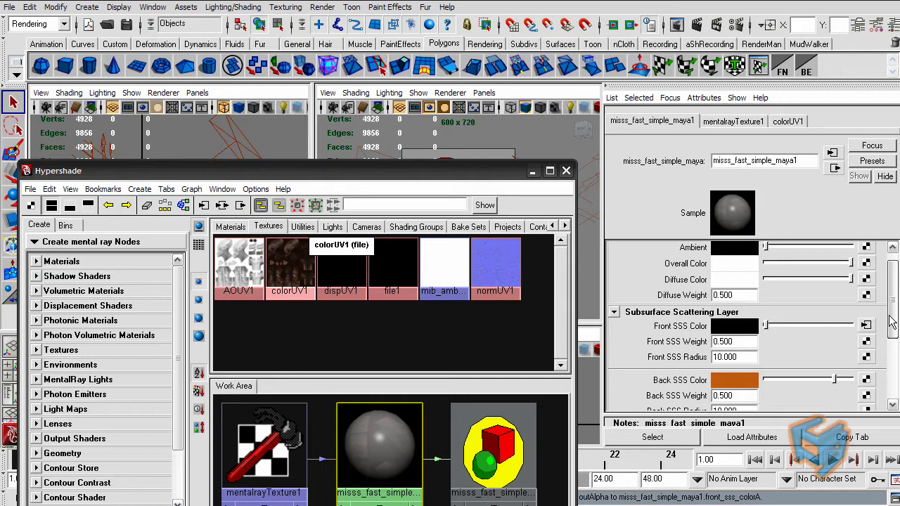
{"action": "left_click_drag", "start_coordinate": [891, 322], "coordinate": [892, 332]}
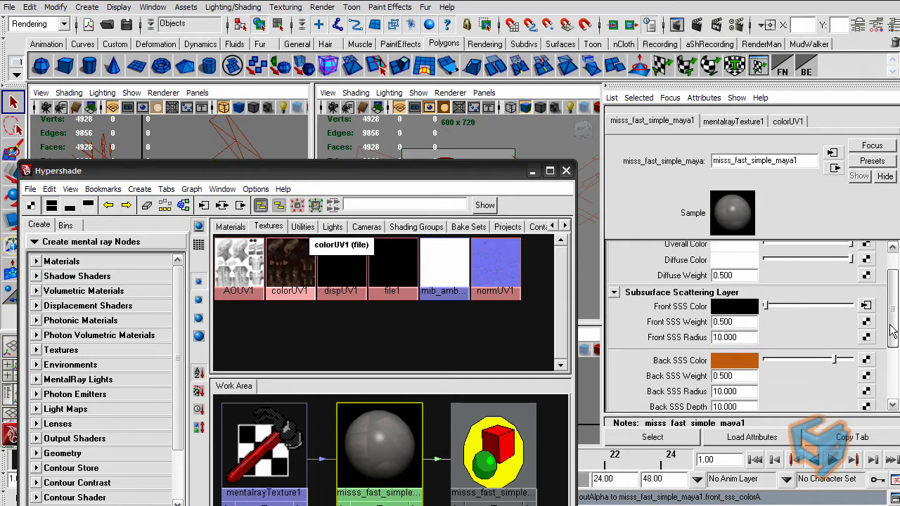
{"action": "left_click", "coordinate": [153, 7]}
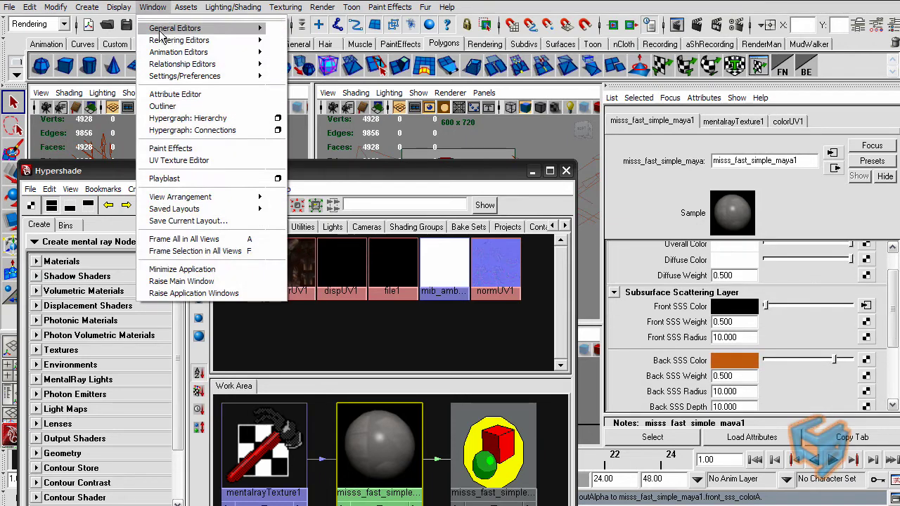
{"action": "mouse_move", "coordinate": [211, 40]}
{"action": "left_click", "coordinate": [298, 46]}
{"action": "left_click", "coordinate": [362, 213]}
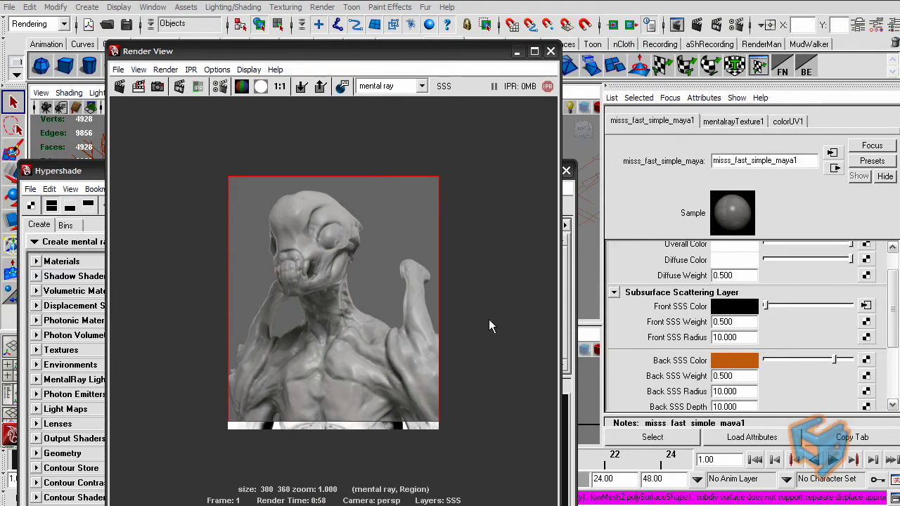
Set the material's Front SSS Weight to 1 and darken its Overall Color to a medium gray
{"action": "scroll", "coordinate": [897, 319], "scroll_direction": "up", "scroll_amount": 2}
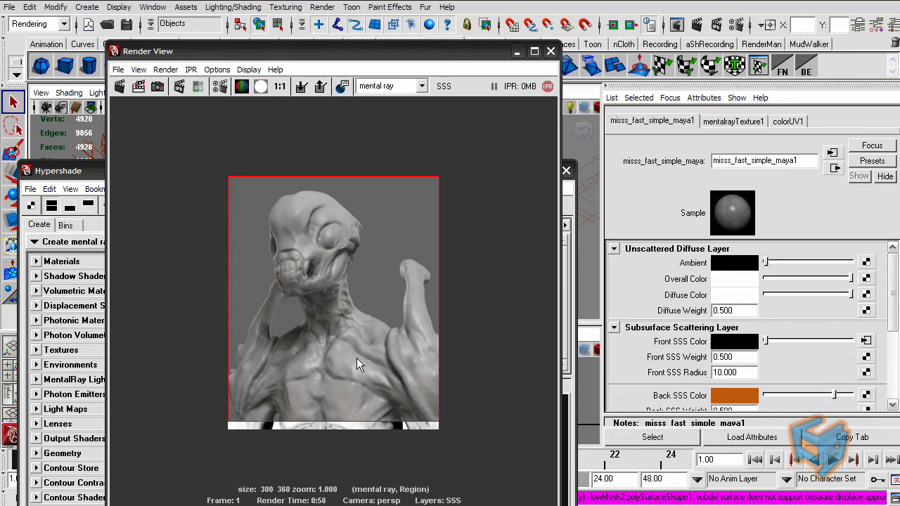
{"action": "double_click", "coordinate": [728, 357]}
{"action": "type", "text": "1"}
{"action": "key", "text": "Return"}
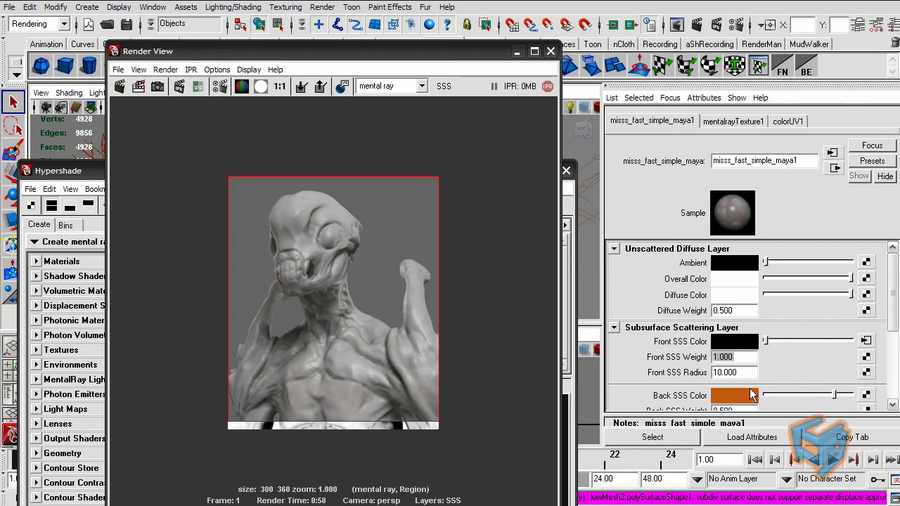
{"action": "left_click_drag", "start_coordinate": [833, 276], "coordinate": [809, 279]}
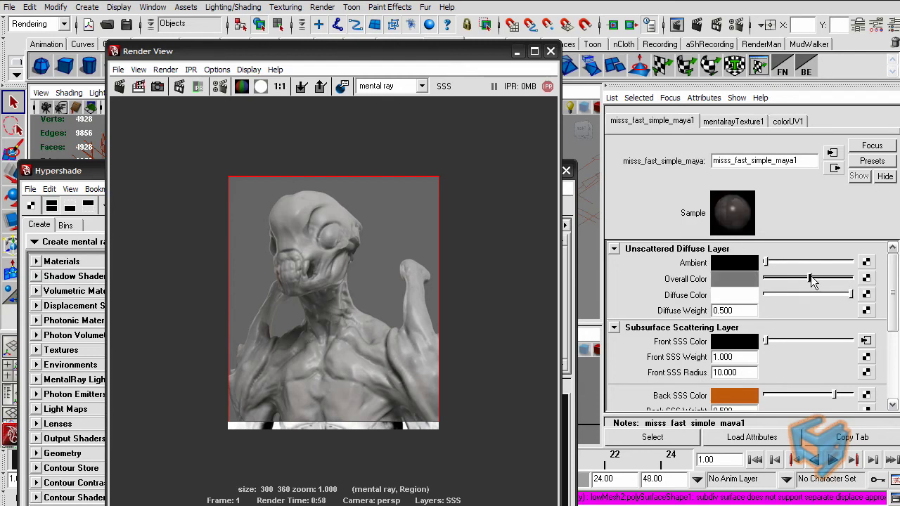